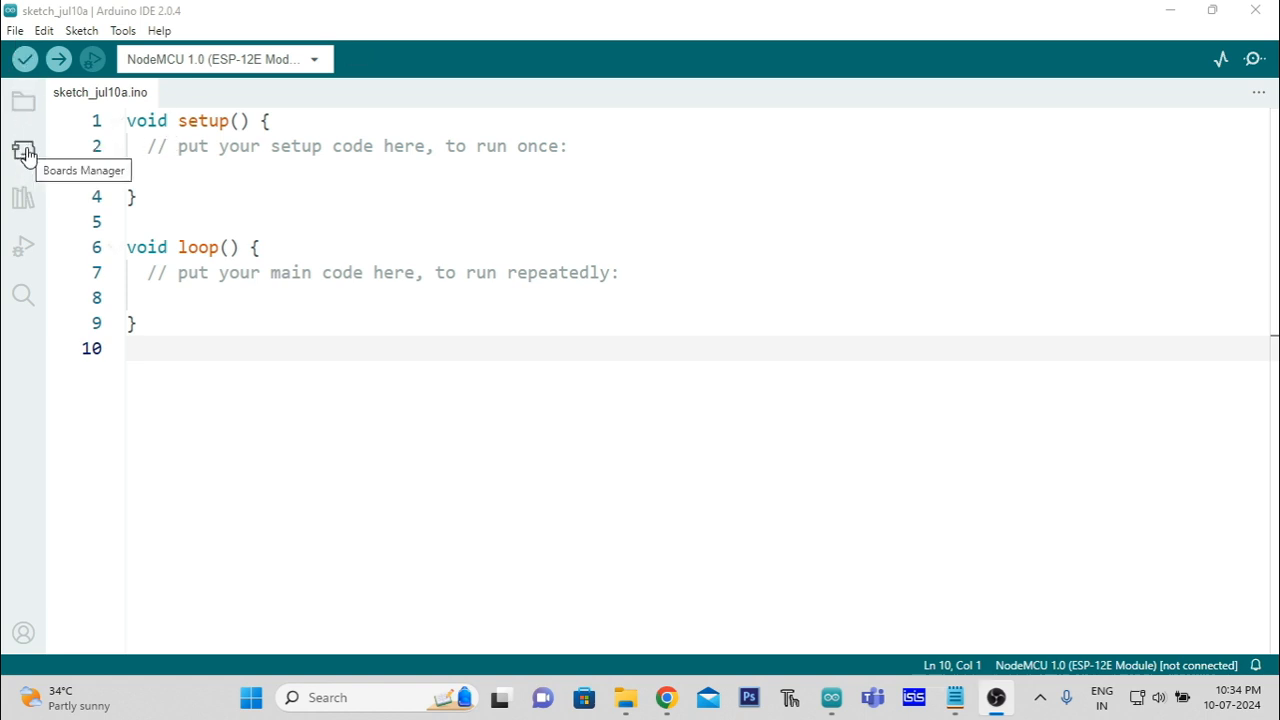
Search the Boards Manager for esp8266 and review the boards included in the esp8266 package by ESP8266 Community.
left_click(24, 151)
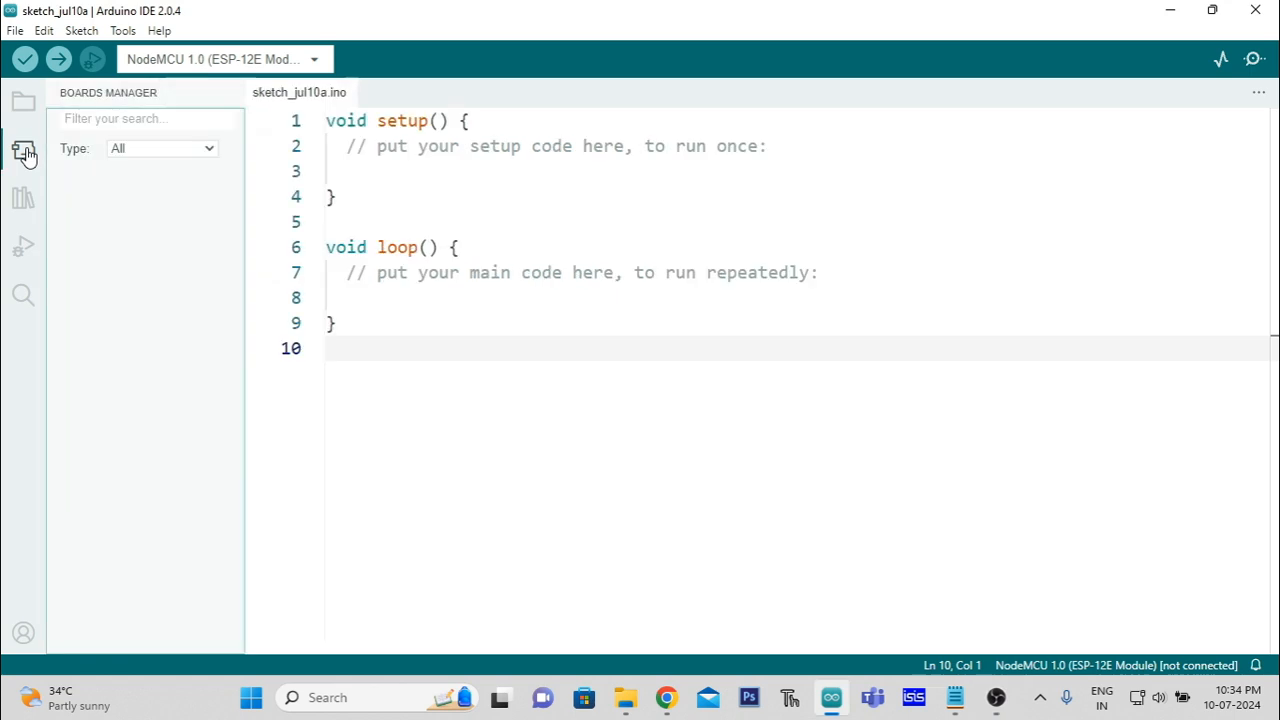
left_click(142, 120)
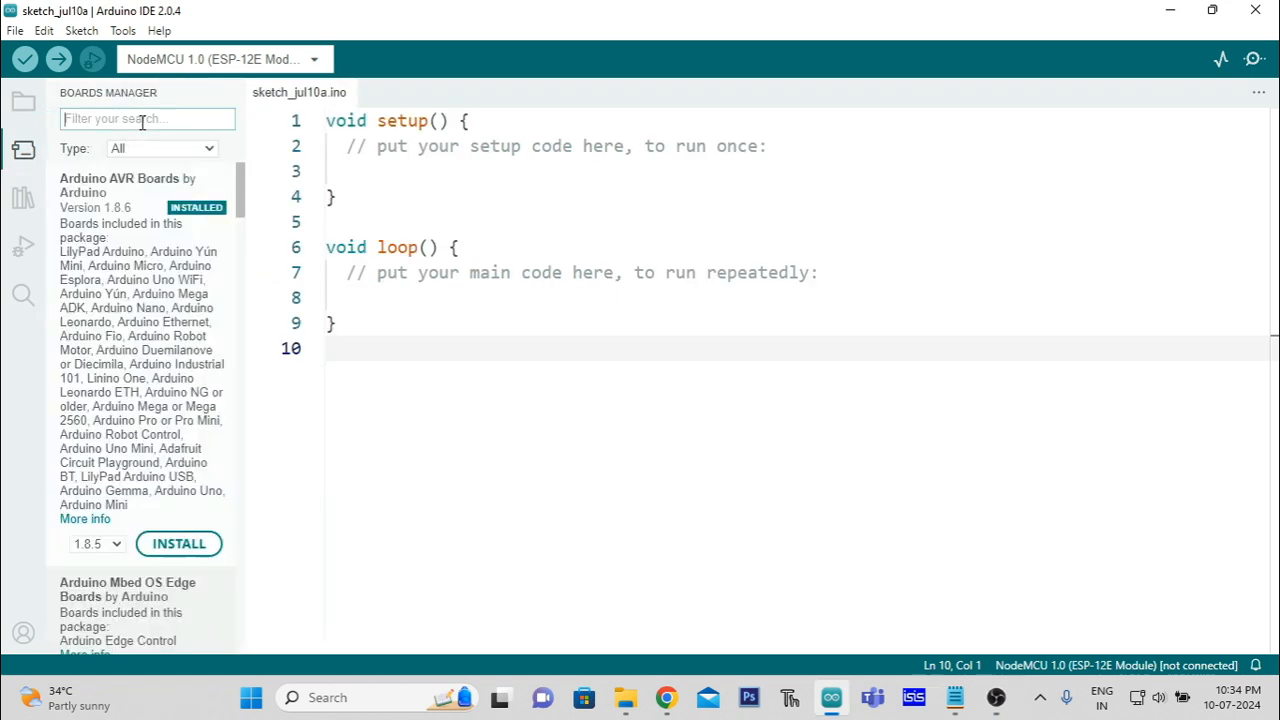
type("esp82")
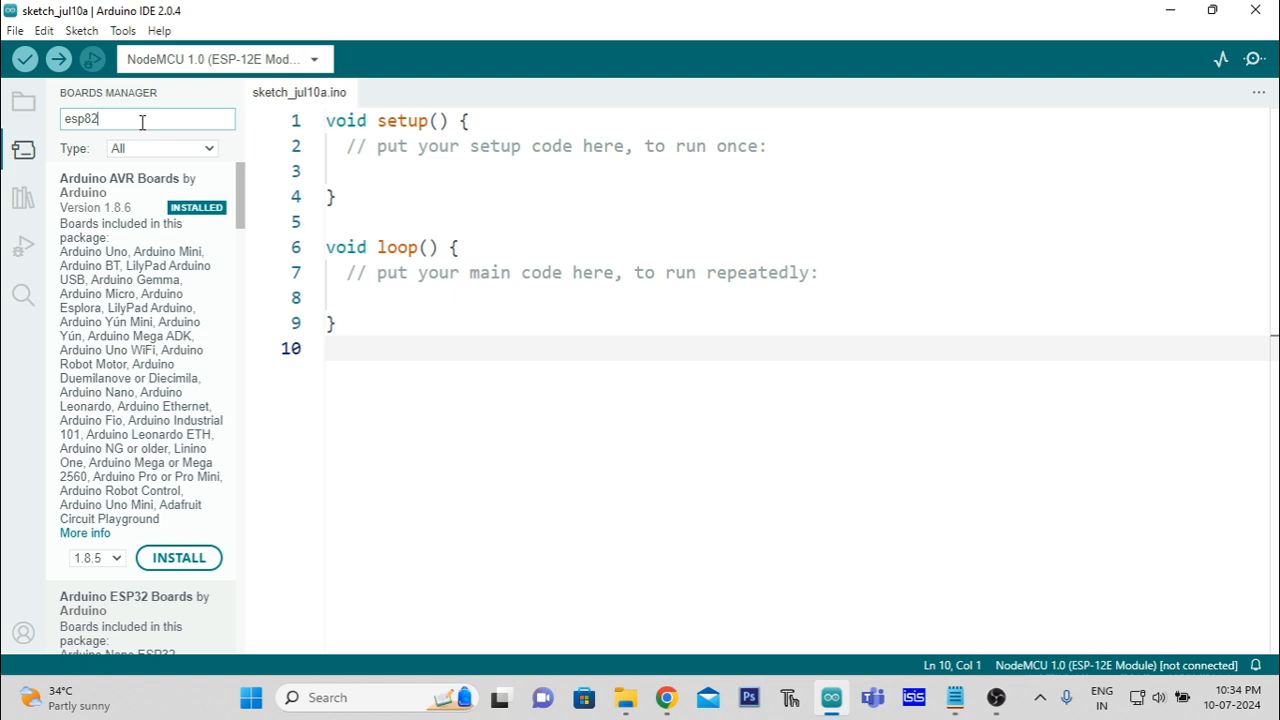
type("66")
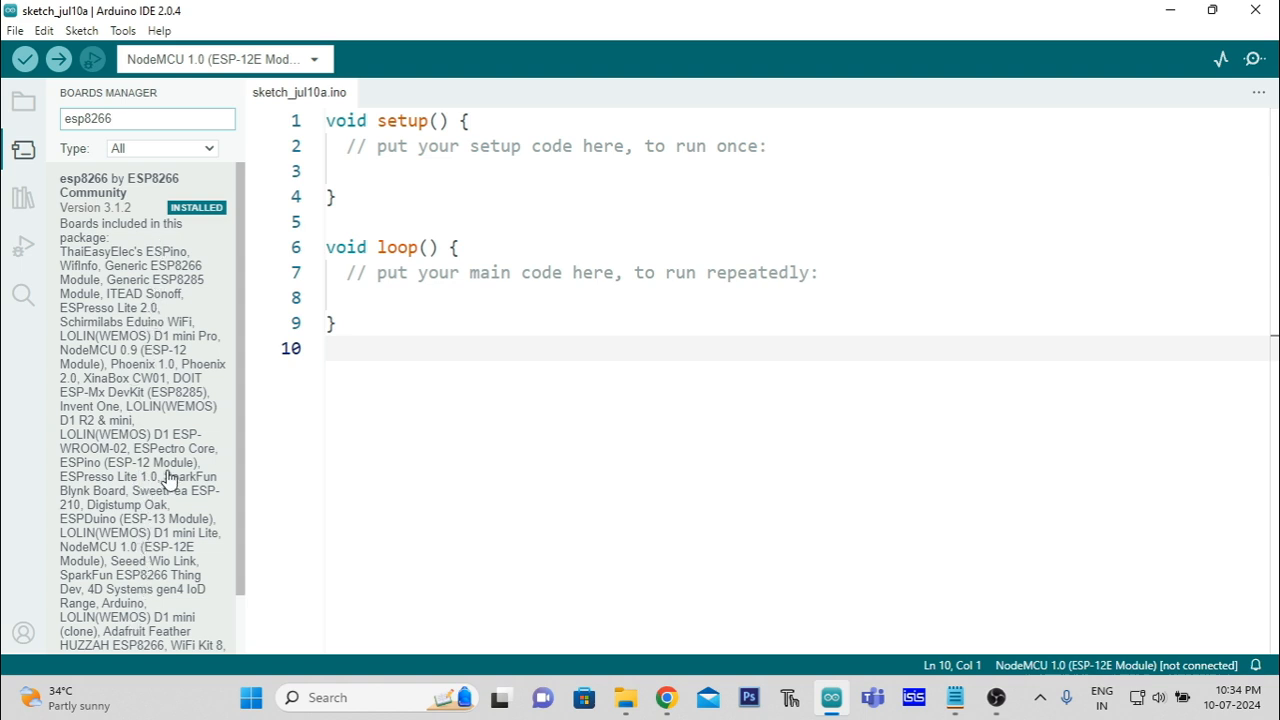
scroll(162, 470, "down", 1)
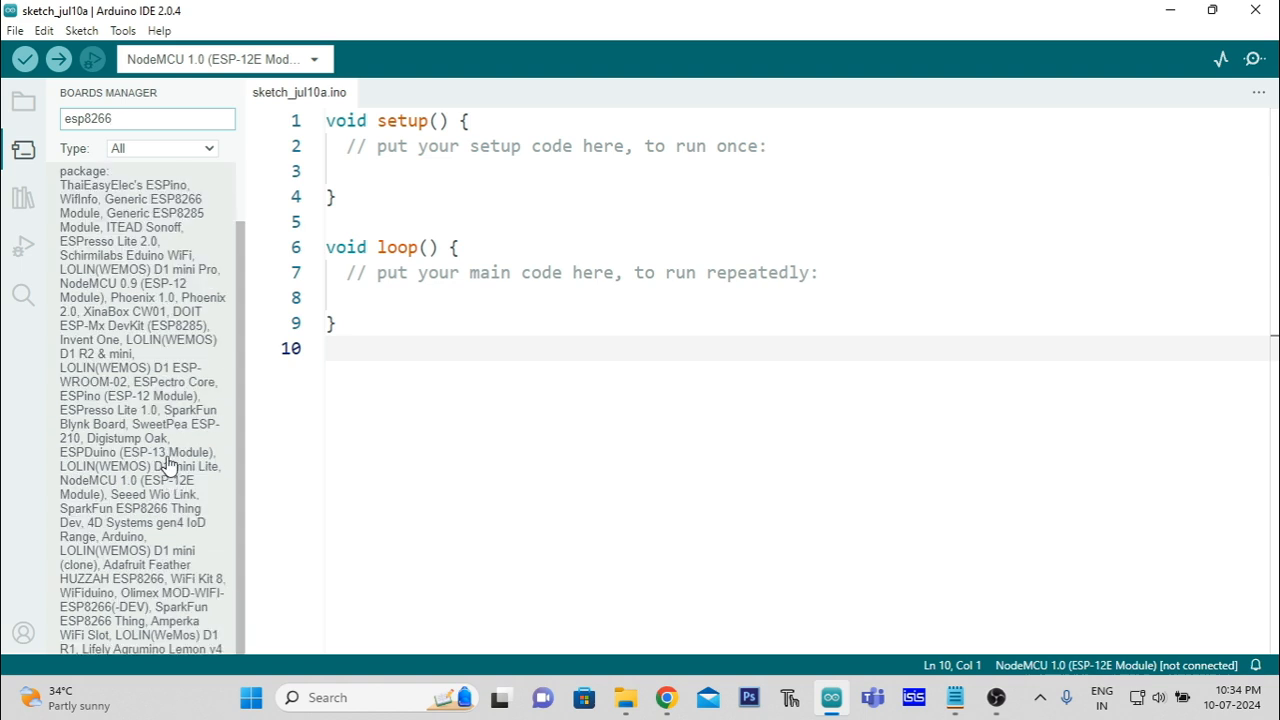
scroll(167, 465, "up", 1)
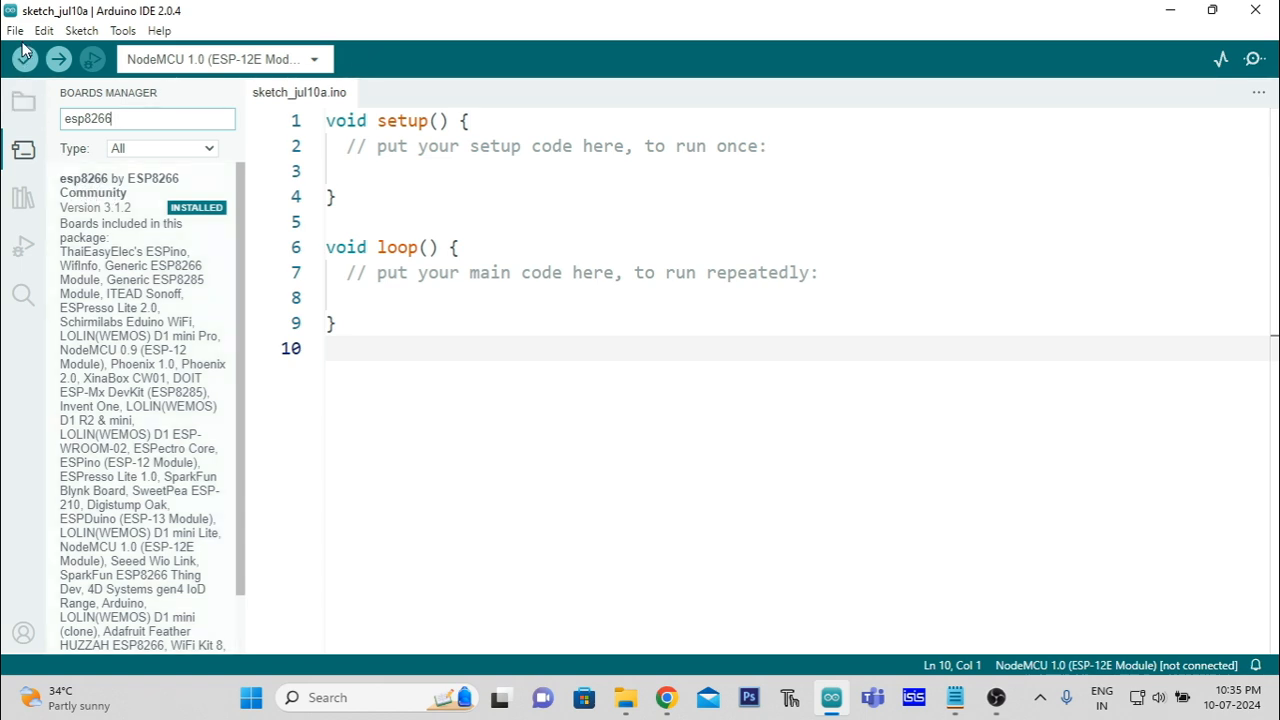
left_click(955, 697)
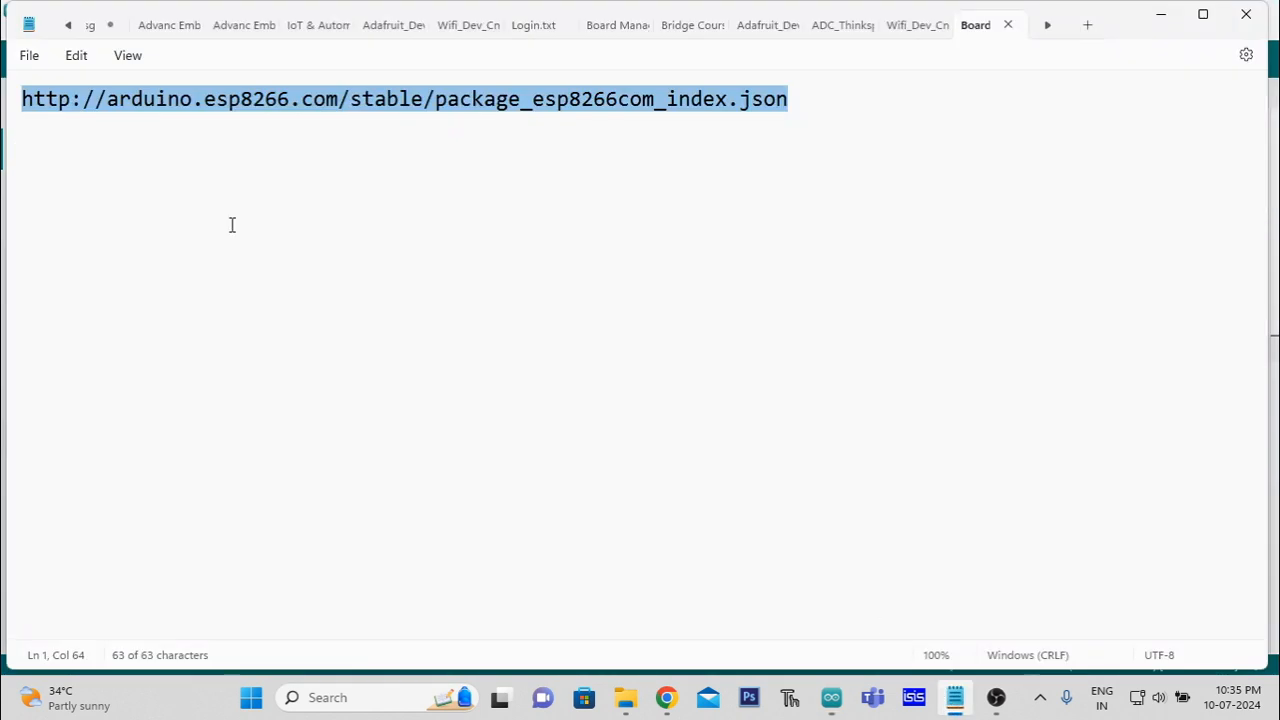
left_click(46, 139)
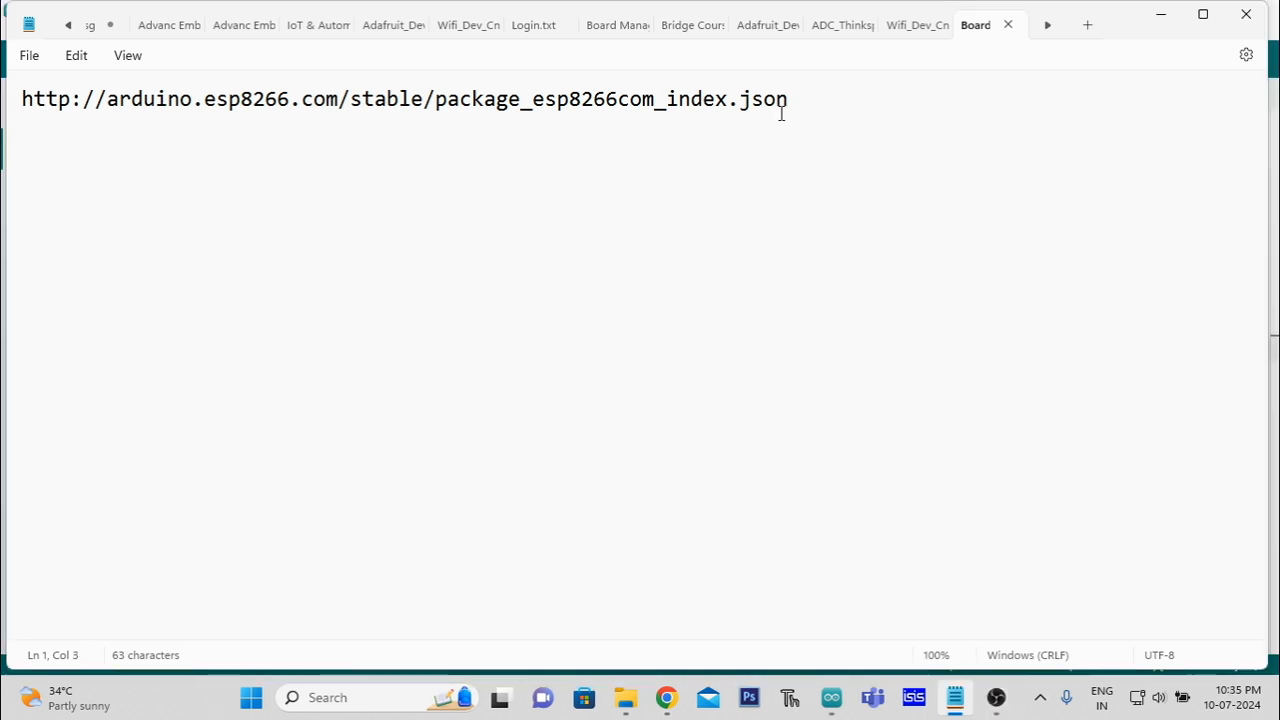
left_click_drag(789, 109, 22, 104)
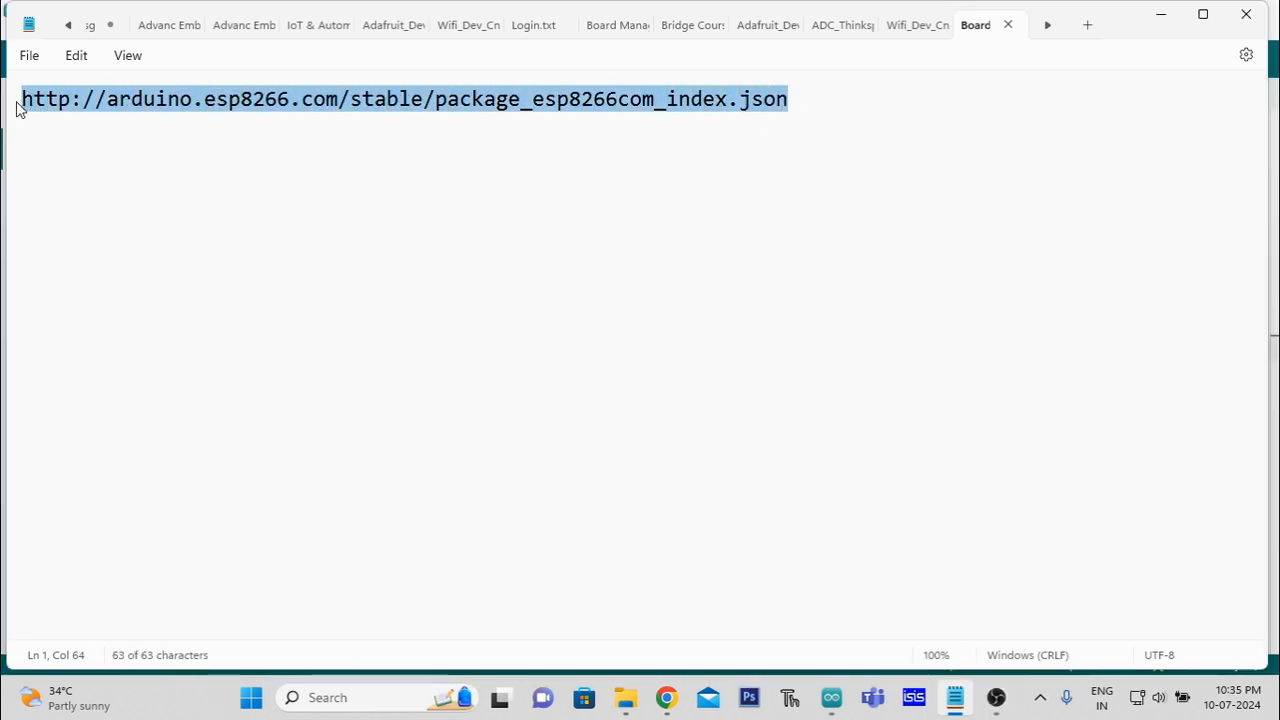
Return to Arduino IDE, close the Boards Manager and open the Preferences.
mouse_move(832, 697)
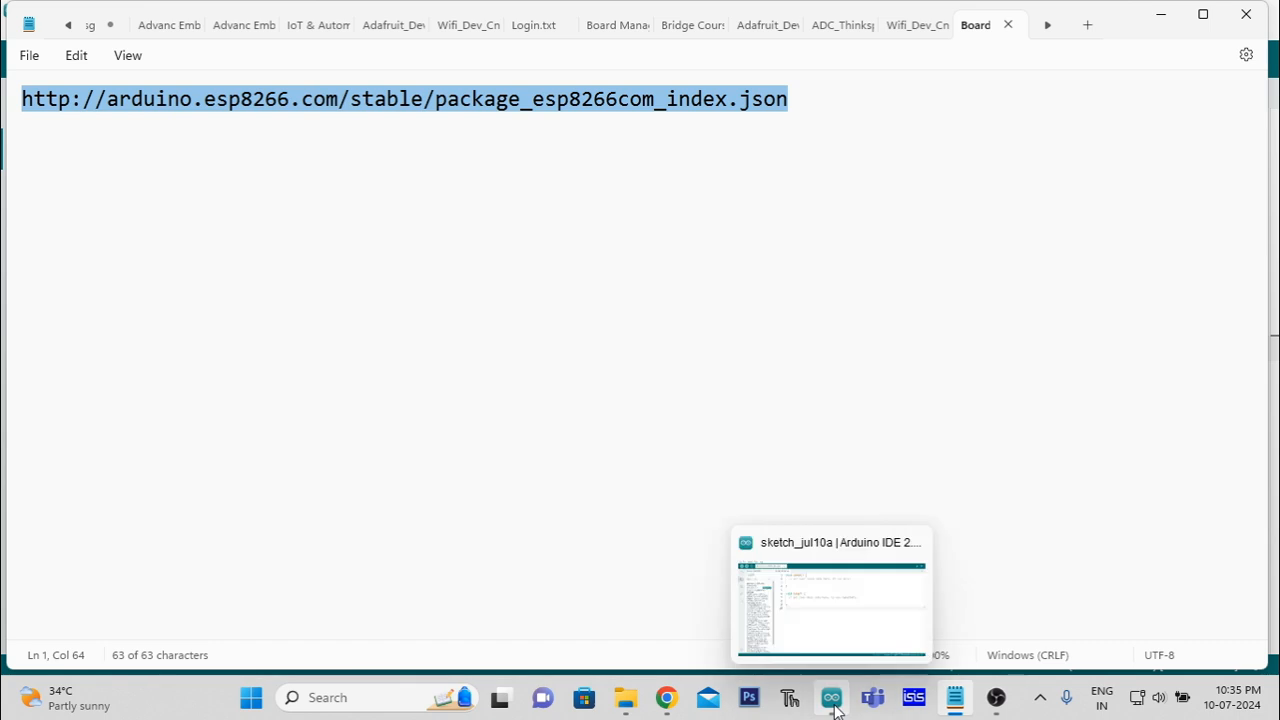
left_click(822, 605)
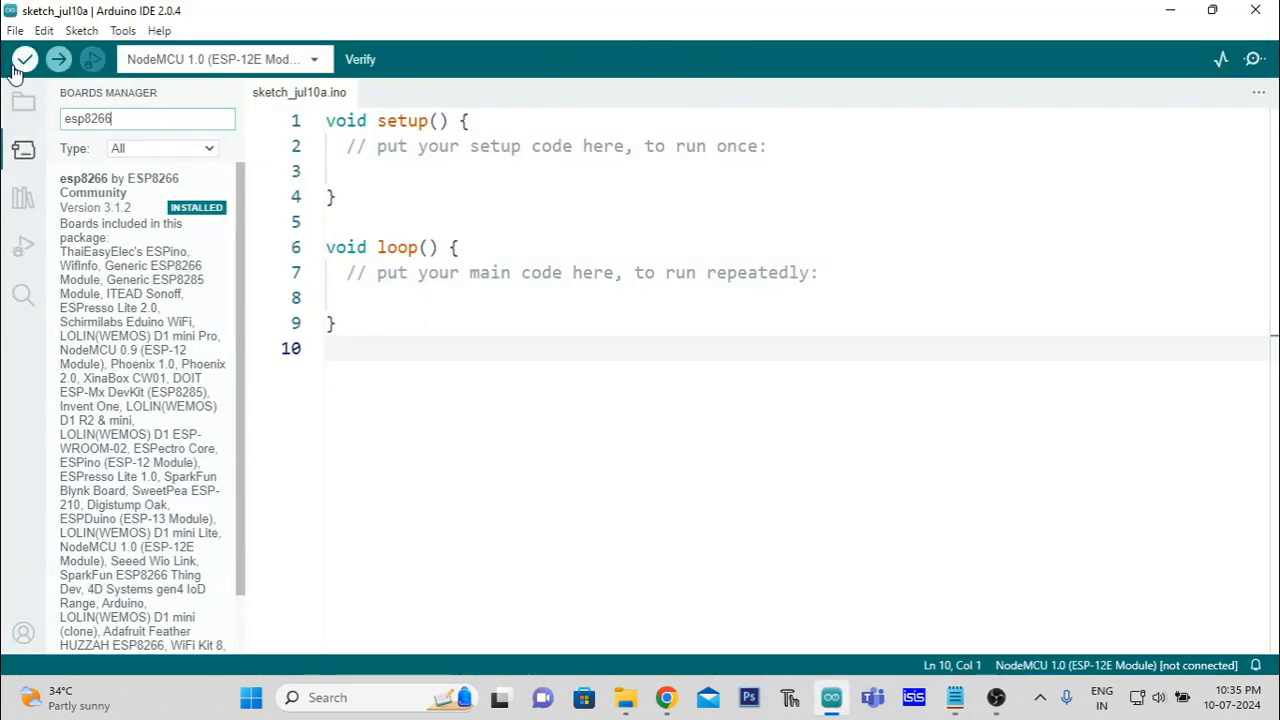
left_click(23, 149)
left_click(16, 33)
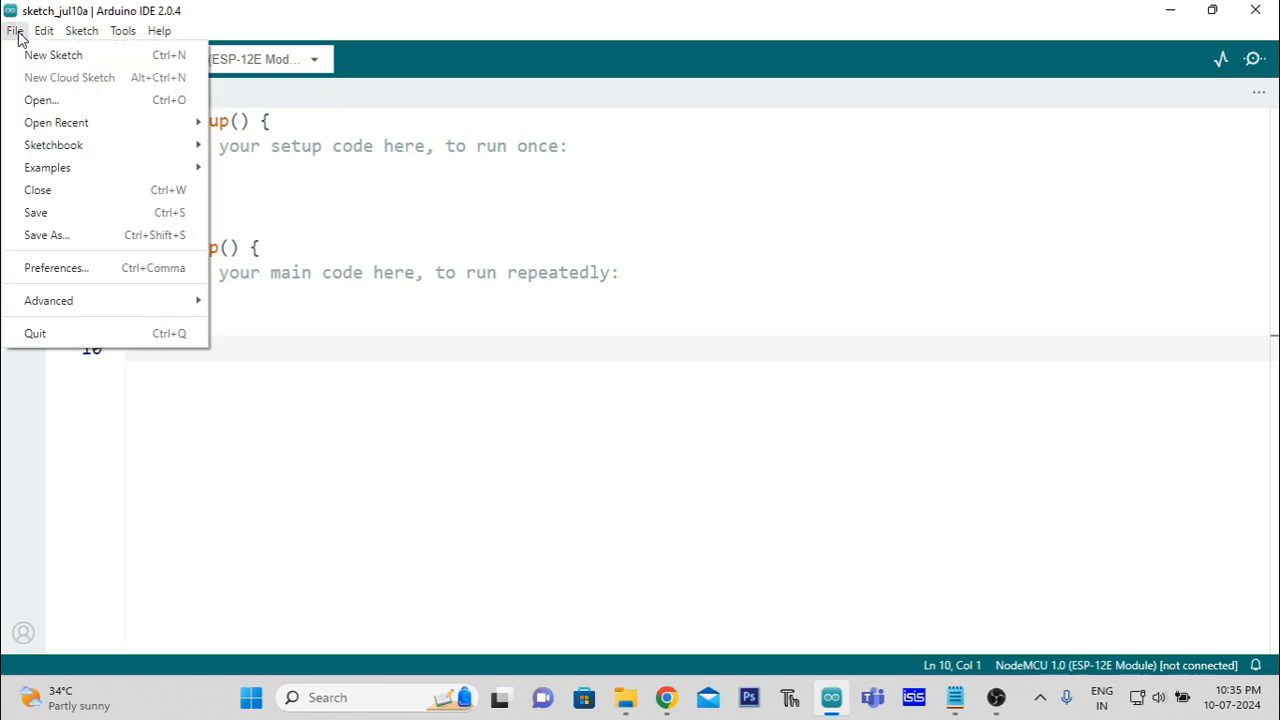
left_click(86, 276)
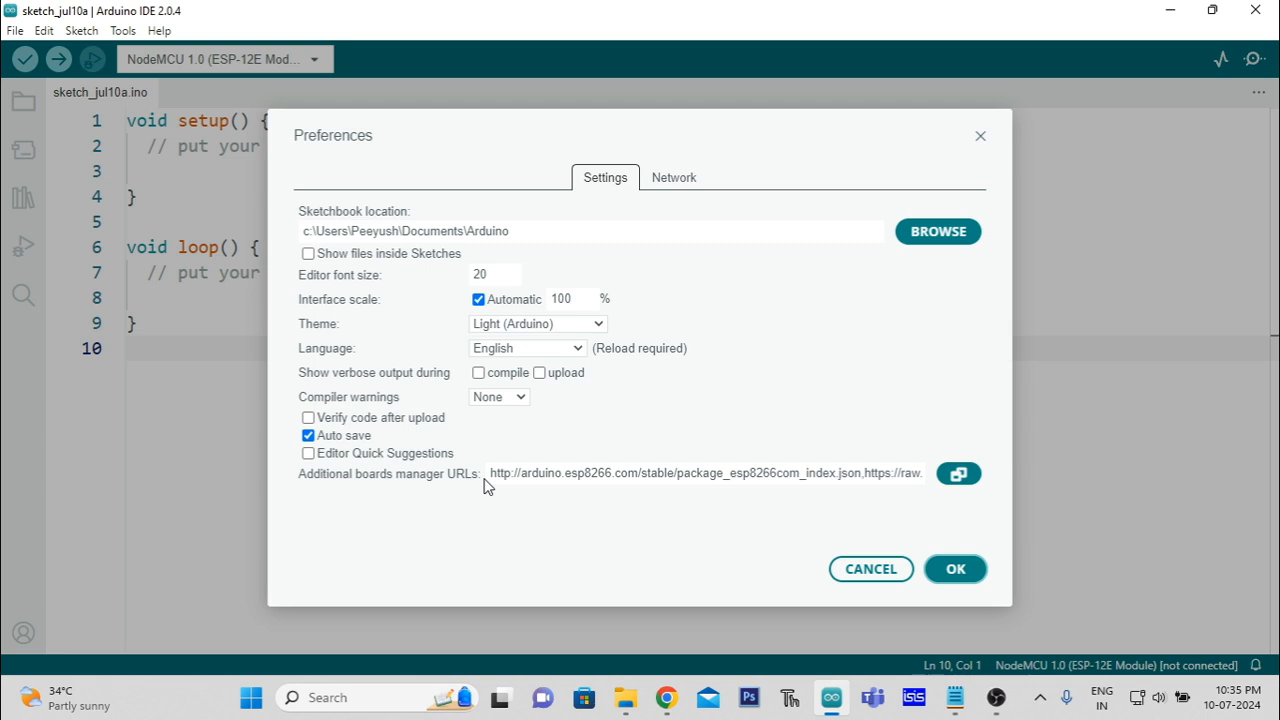
Compare the Notepad URL with the additional boards manager URLs in Preferences, reading that entry through to its end.
left_click(958, 700)
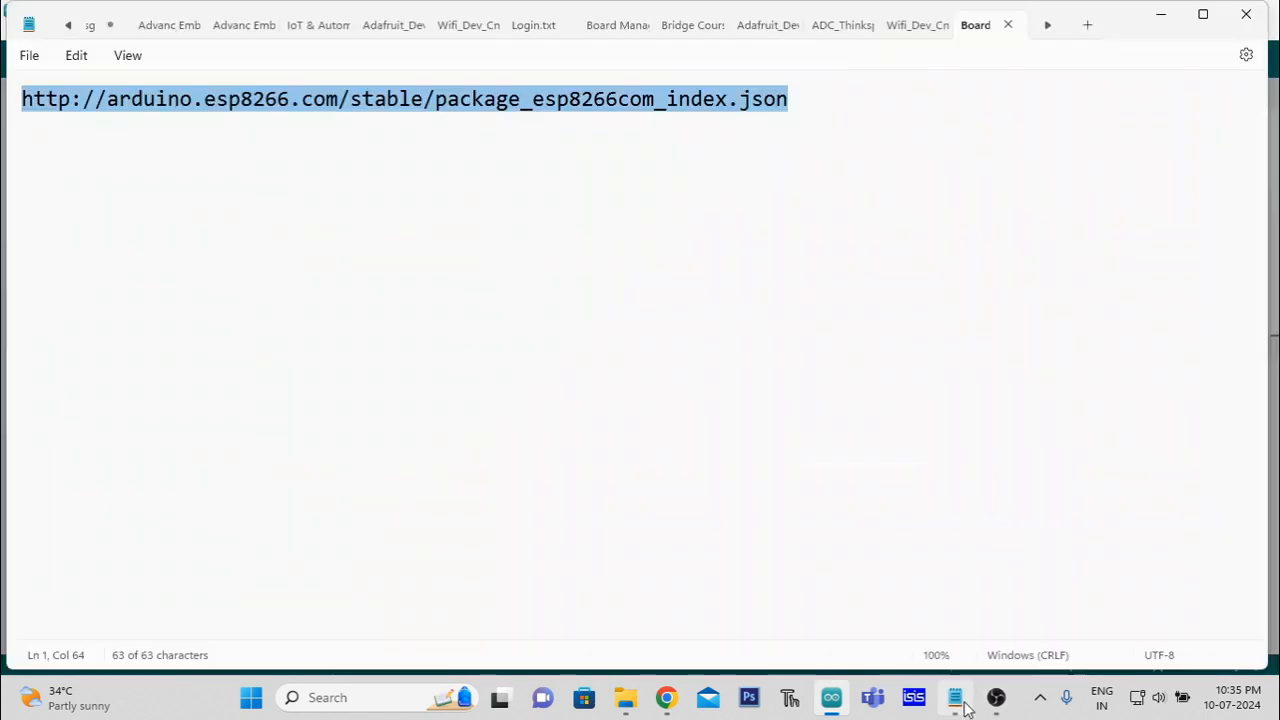
left_click(957, 697)
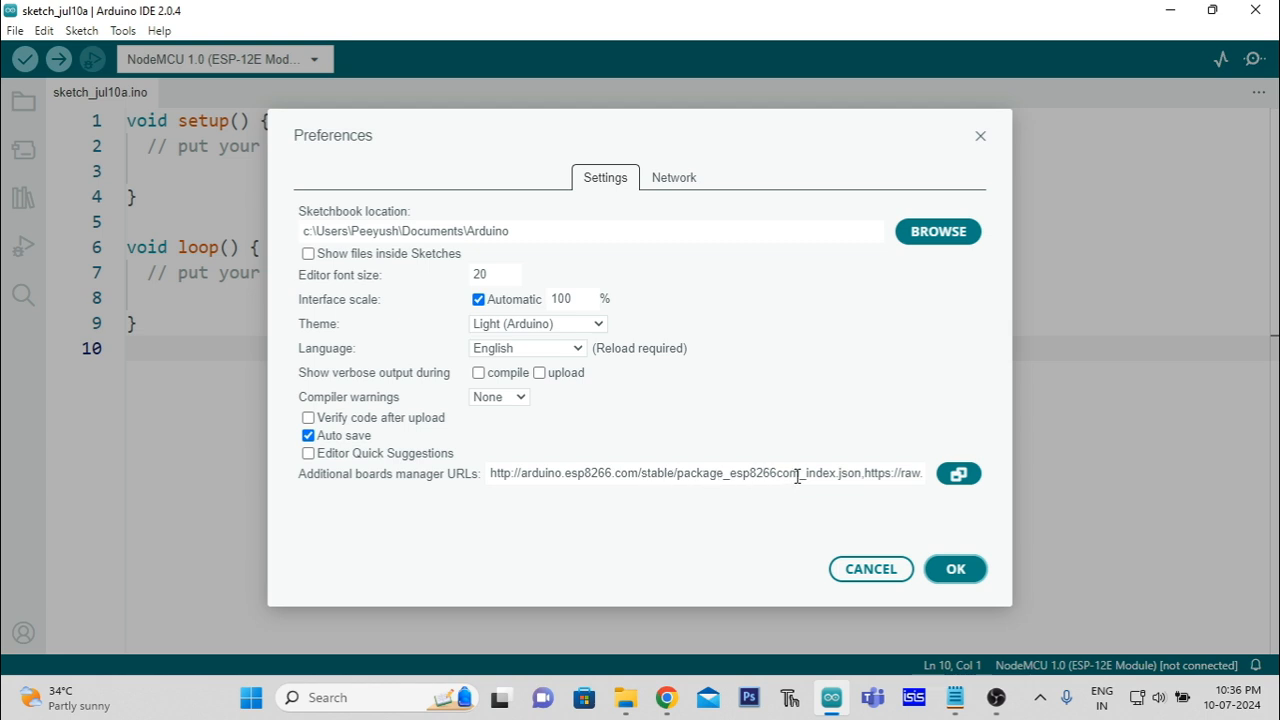
left_click(864, 474)
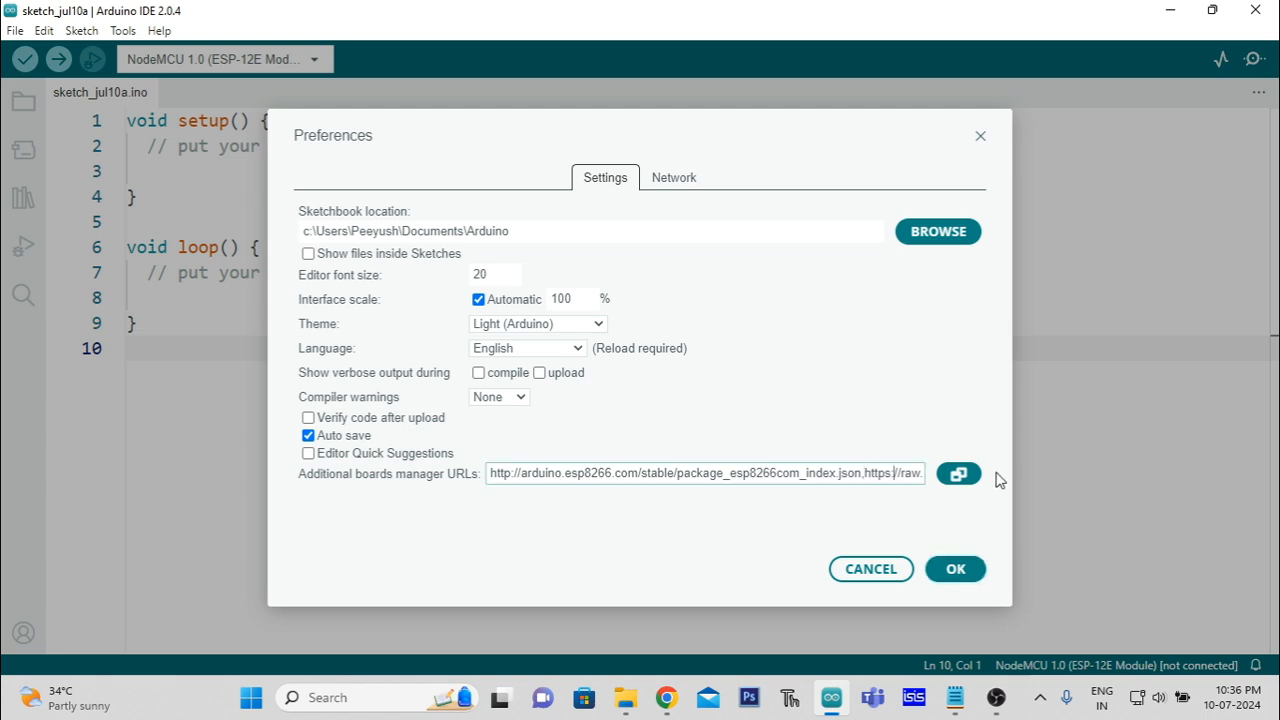
key("Right")
key("Right")
key("Right")
key("Right")
key("Right")
key("Right")
key("Right")
key("Right")
key("Right")
key("Right")
key("Right")
key("Right")
key("Right")
key("Right")
key("Right")
key("Right")
key("Right")
key("Right")
key("Right")
key("Right")
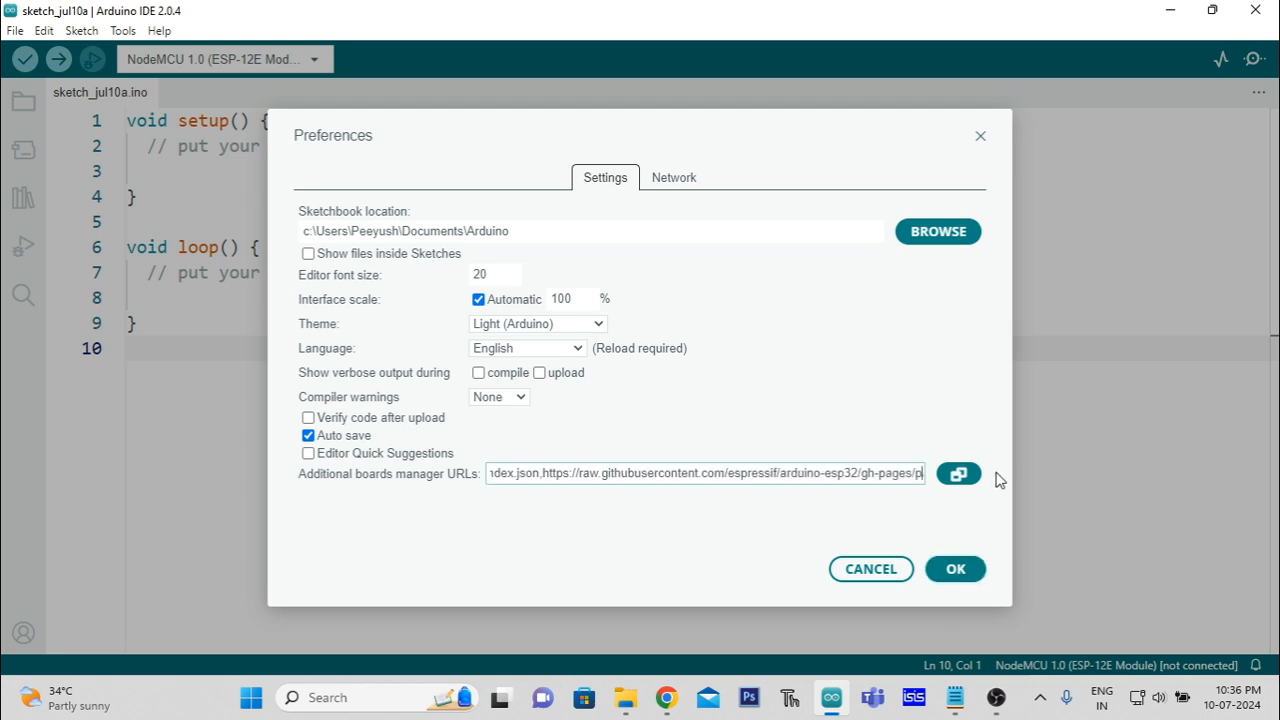
key("Right")
key("Right")
key("Right")
key("Right")
key("Right")
key("Right")
key("Right")
key("Right")
key("Right")
key("Right")
key("Right")
key("Right")
key("Right")
key("Right")
key("Right")
key("Right")
key("Right")
key("Right")
key("Right")
key("Right")
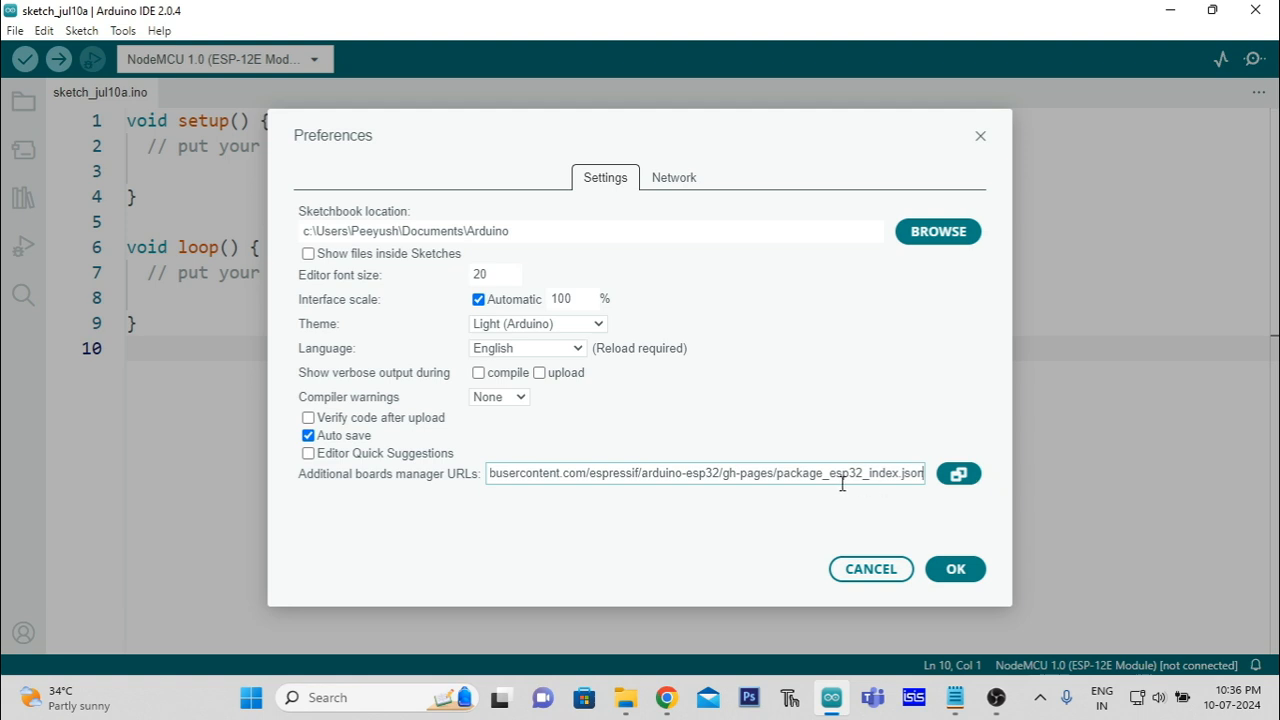
Recheck the ESP8266 package URL in Notepad and accept the Preferences in Arduino IDE.
left_click(955, 697)
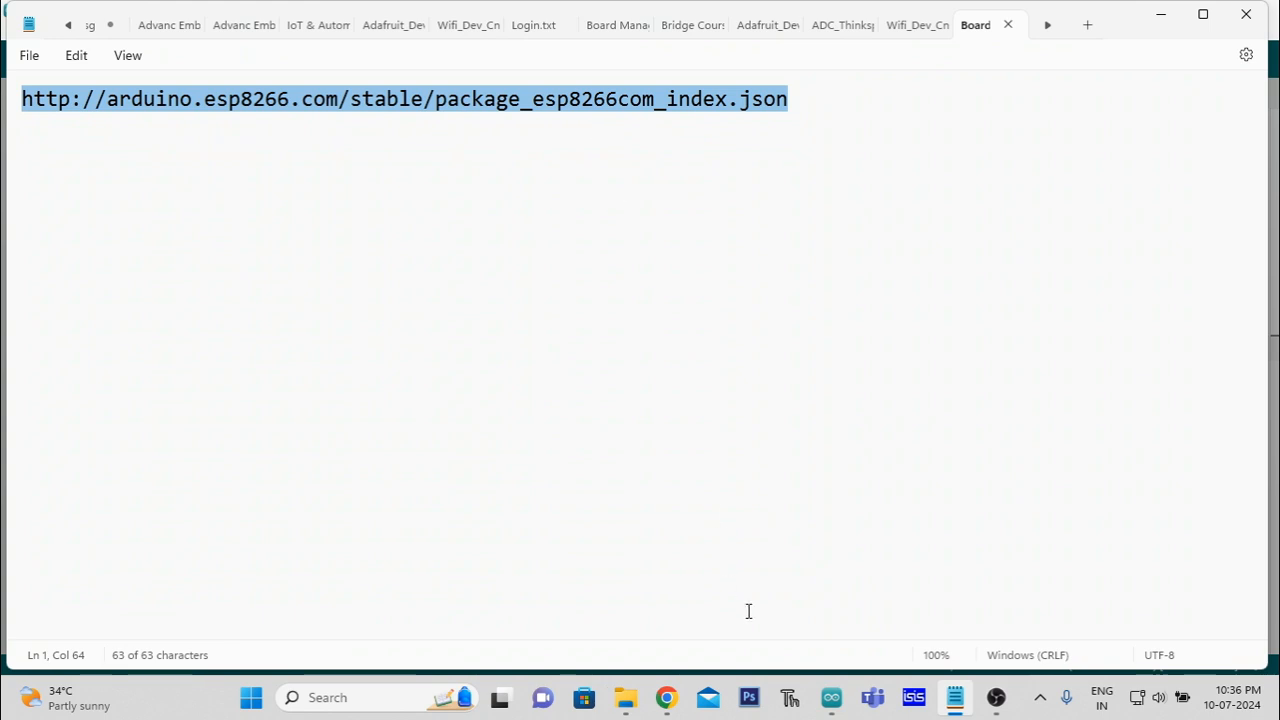
left_click(833, 697)
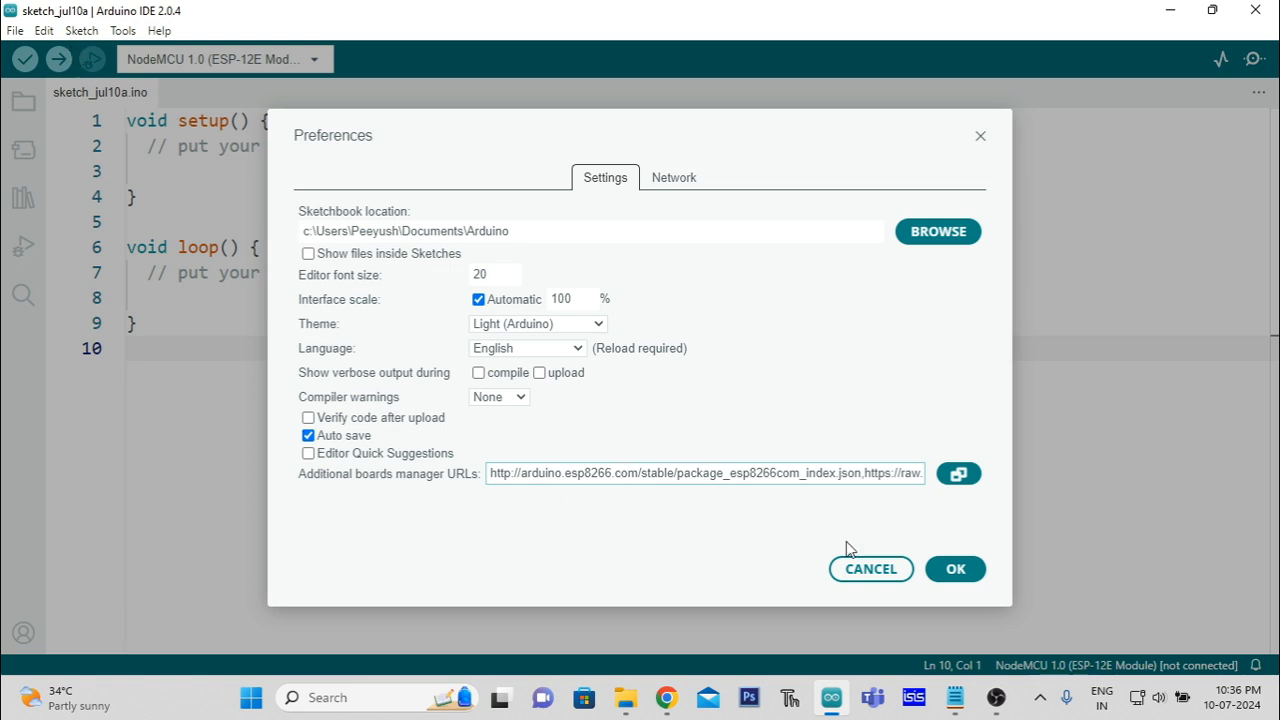
left_click(955, 570)
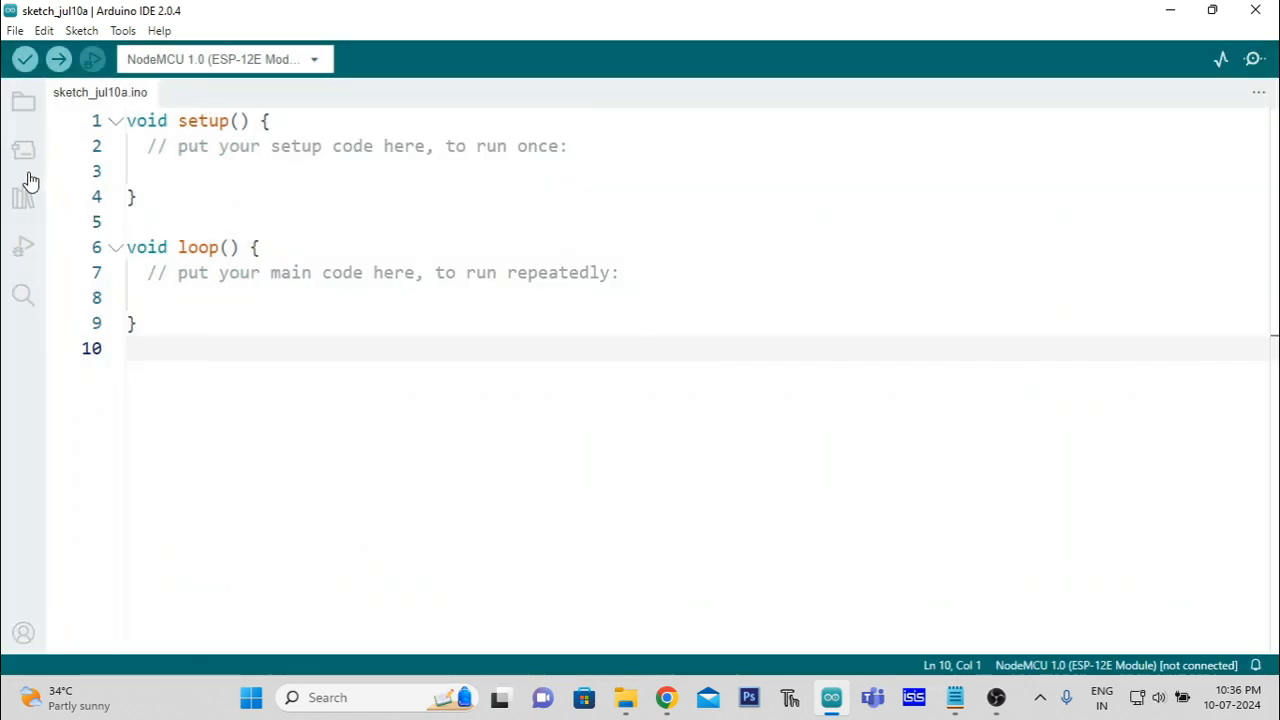
Reopen the Boards Manager and choose NodeMCU 1.0 (ESP-12E Module) from the esp8266 boards as the sketch's target board.
left_click(27, 157)
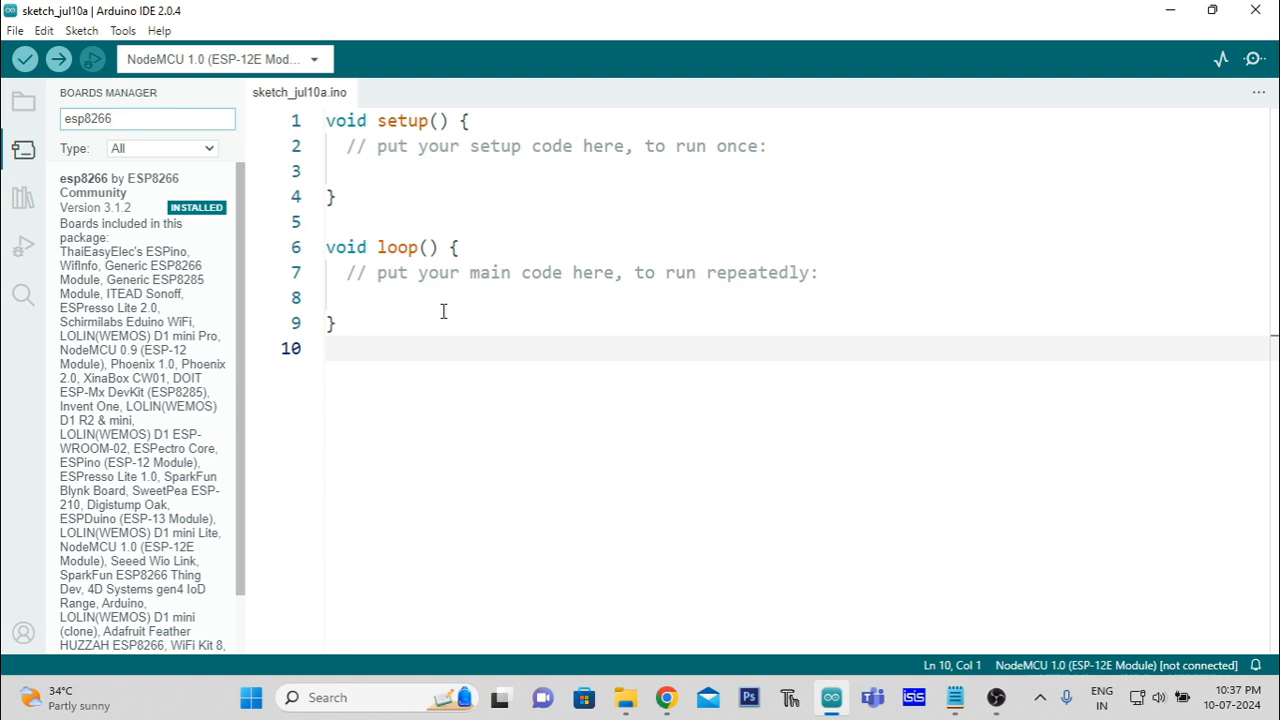
left_click(128, 33)
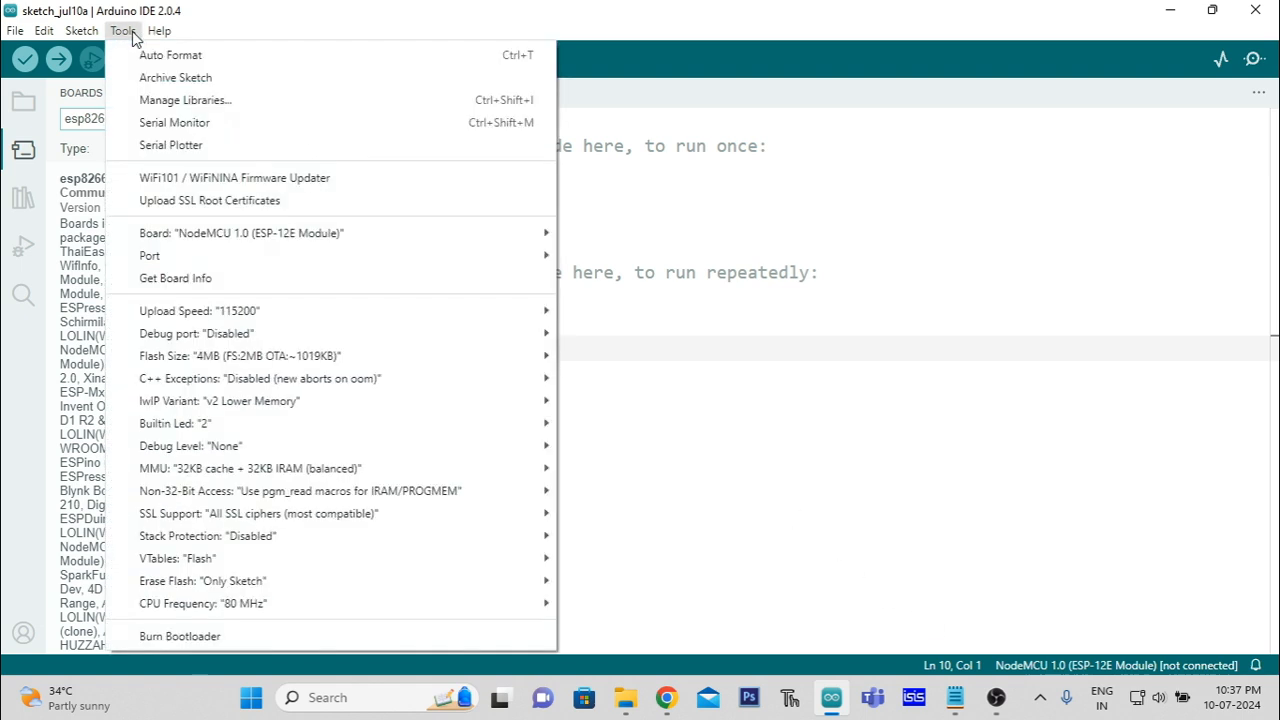
mouse_move(258, 236)
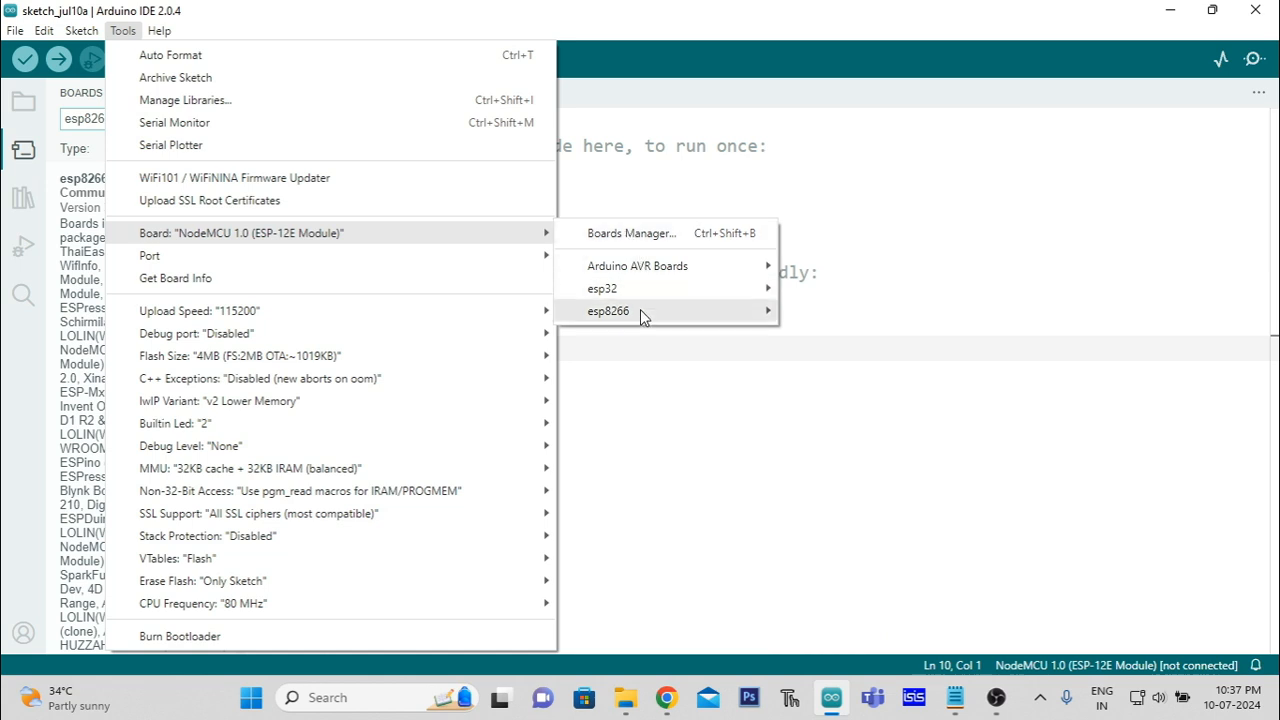
mouse_move(641, 312)
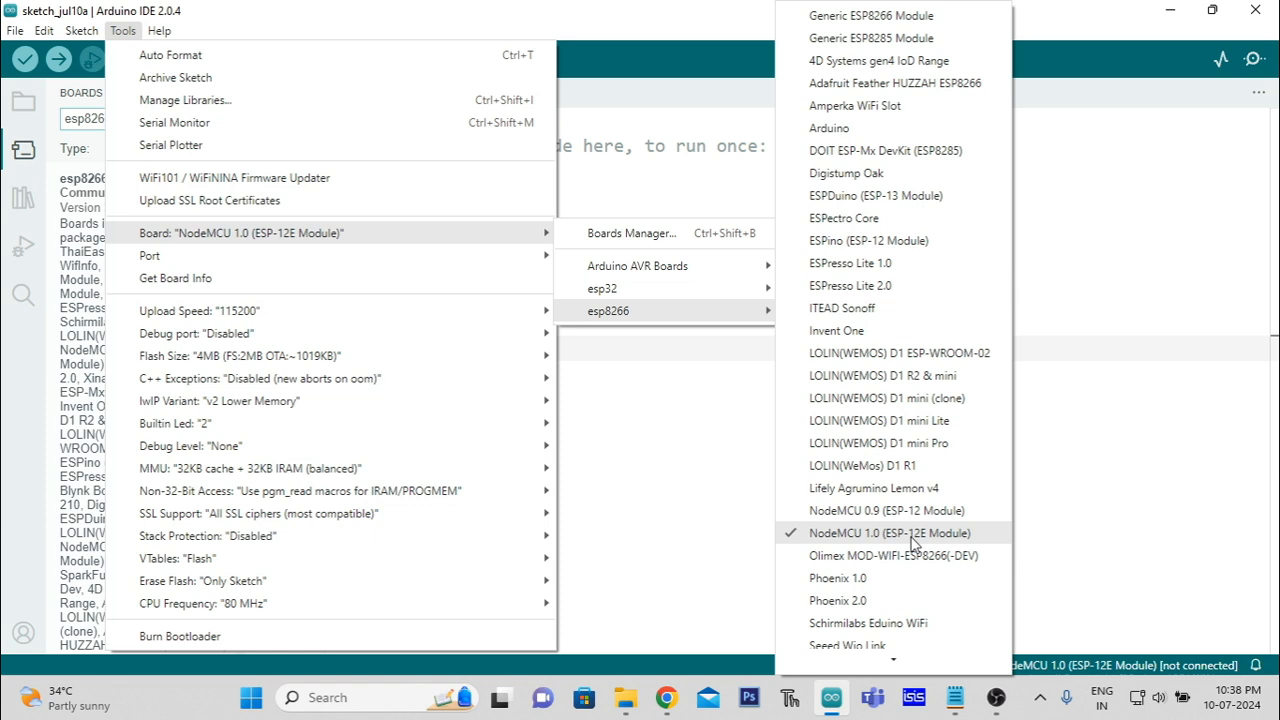
left_click(912, 543)
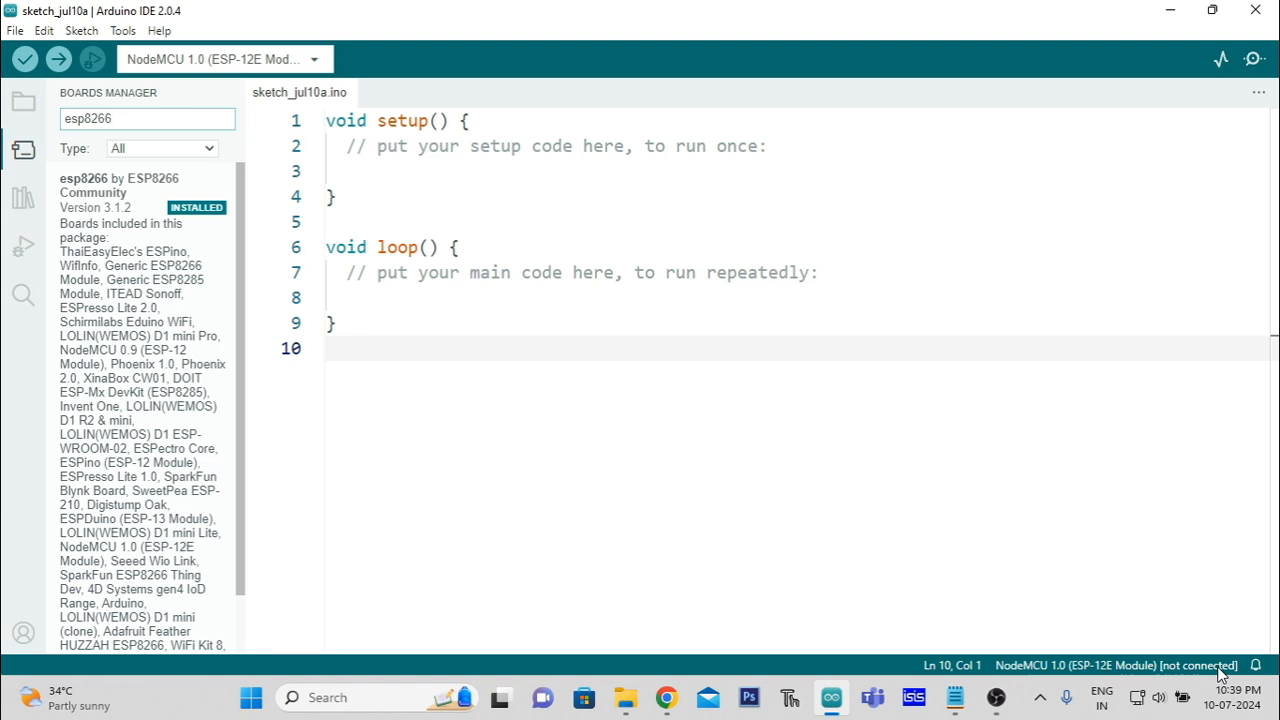
Check the serial ports offered for the board and list the Ports (COM & LPT) devices in Windows Device Manager.
left_click(128, 34)
mouse_move(225, 266)
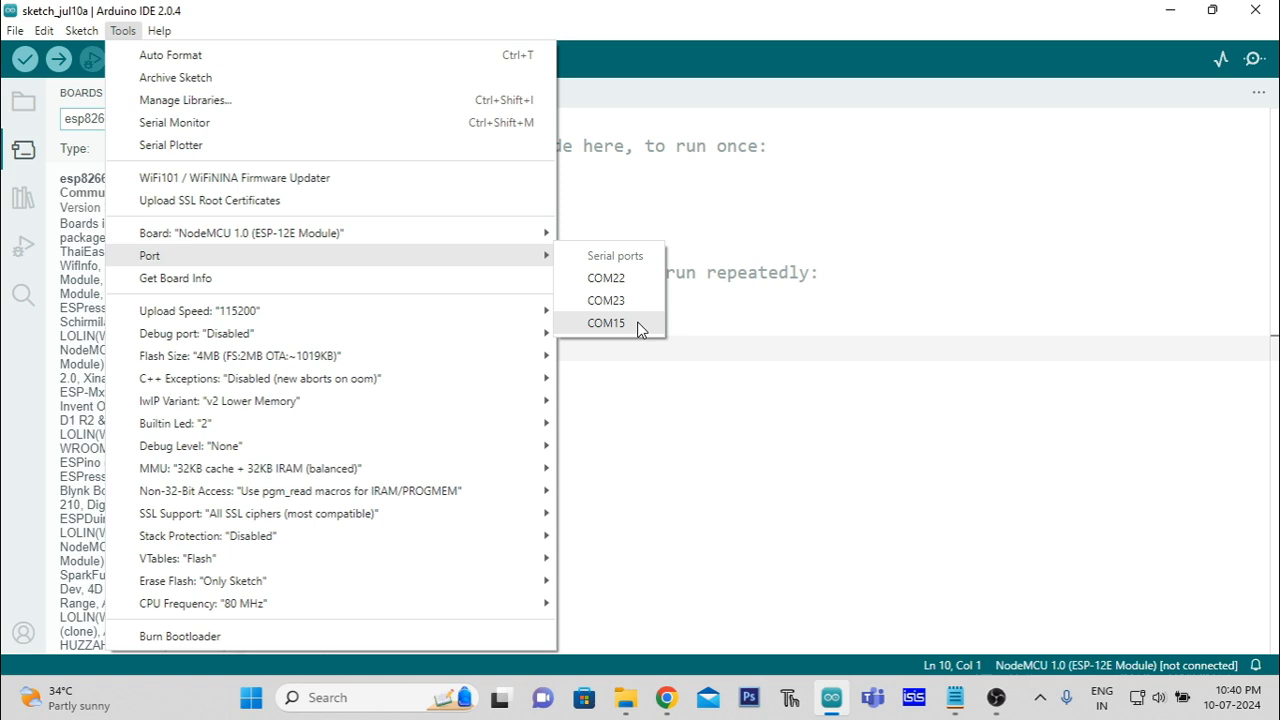
left_click(338, 698)
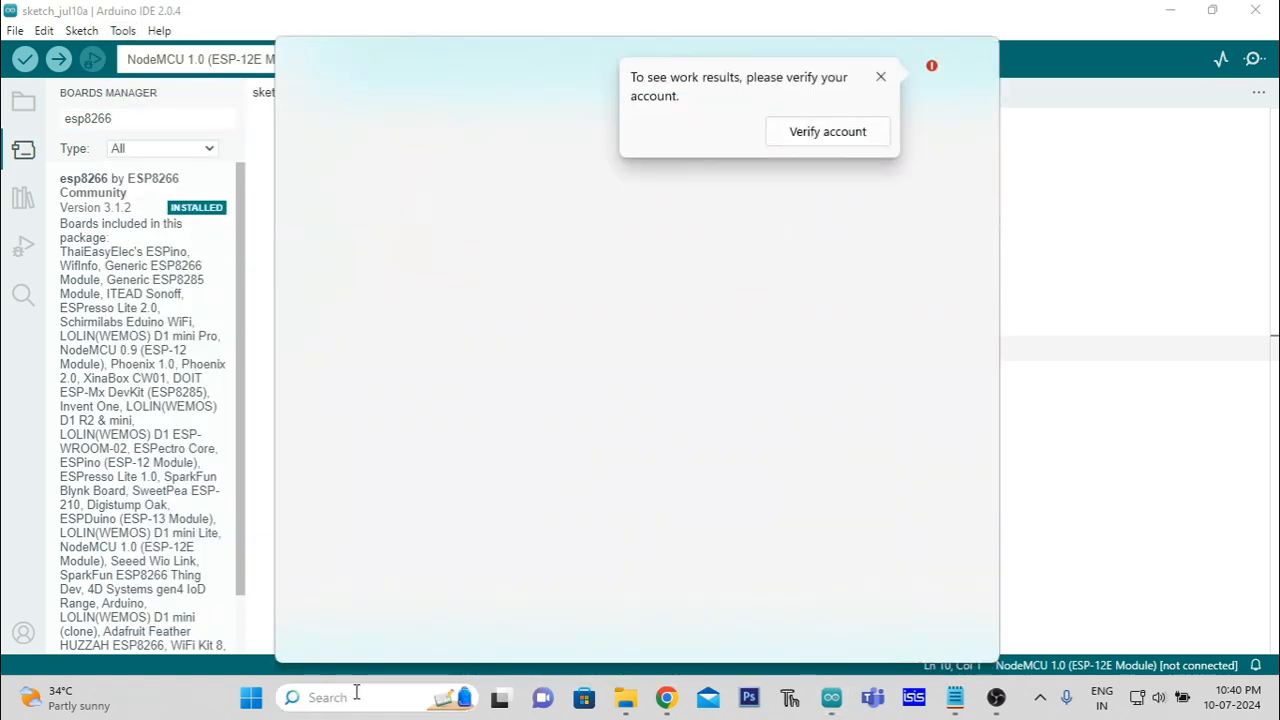
type("devi")
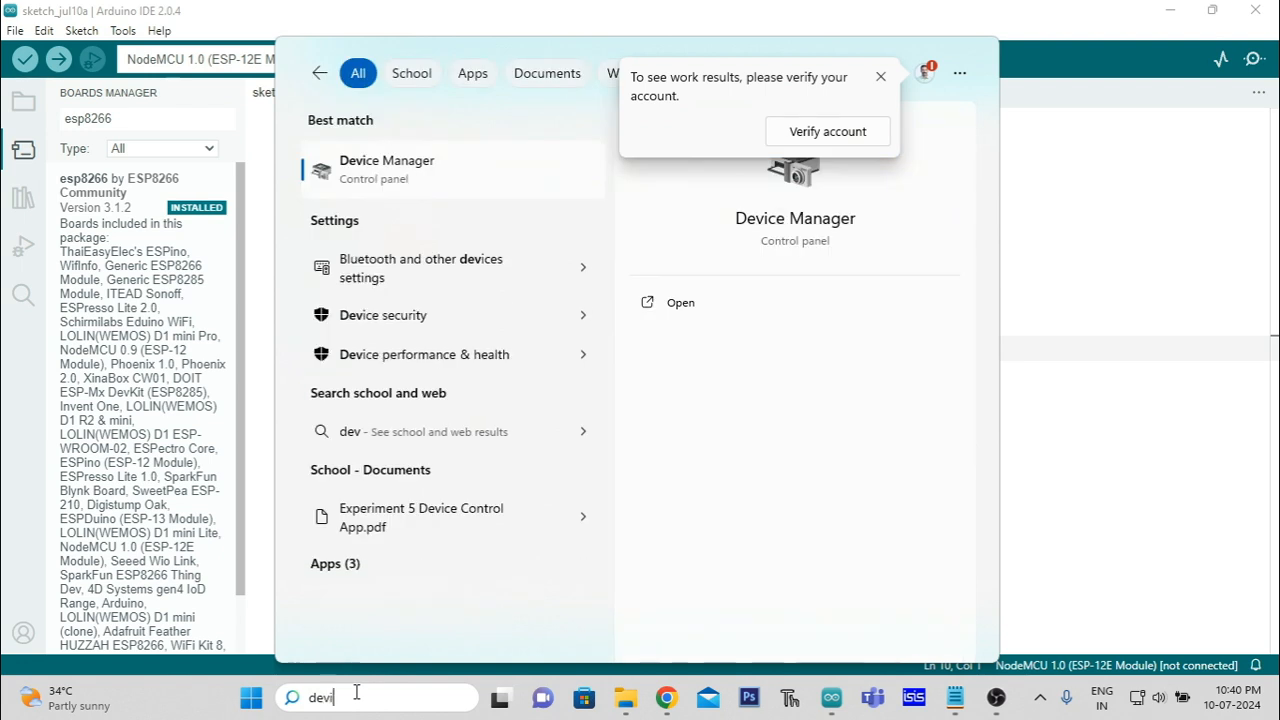
type("ce")
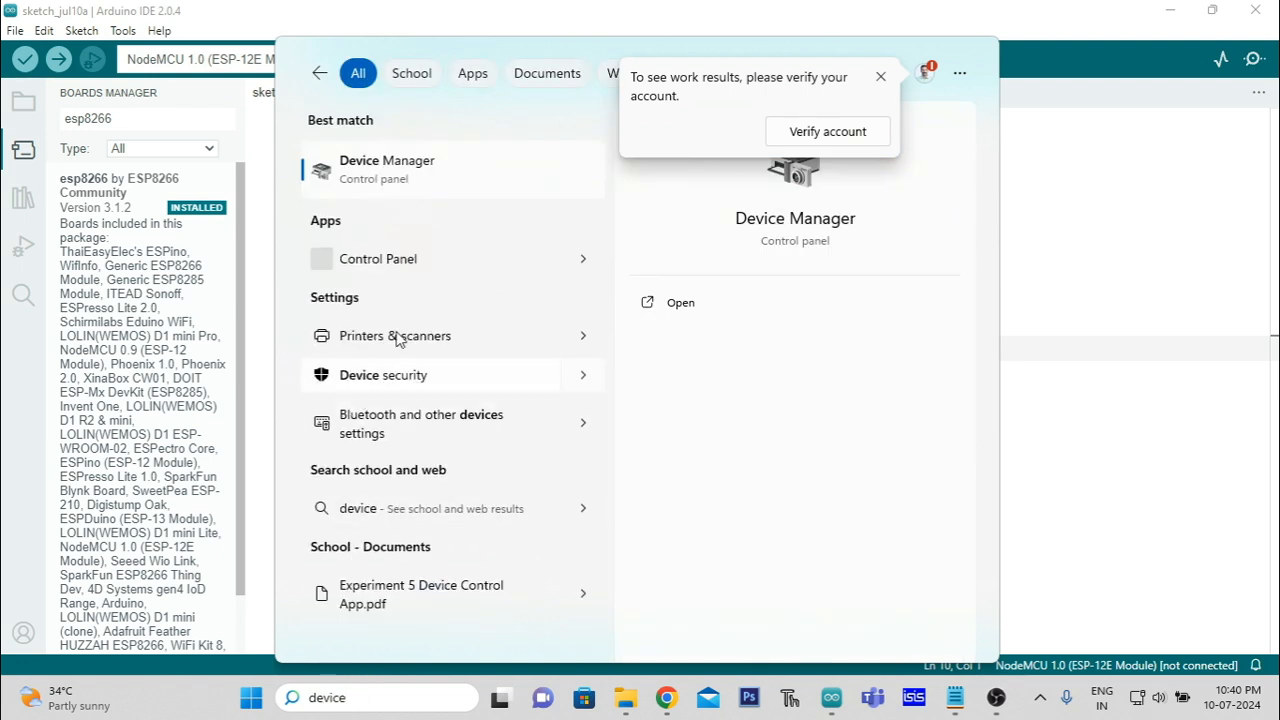
left_click(440, 174)
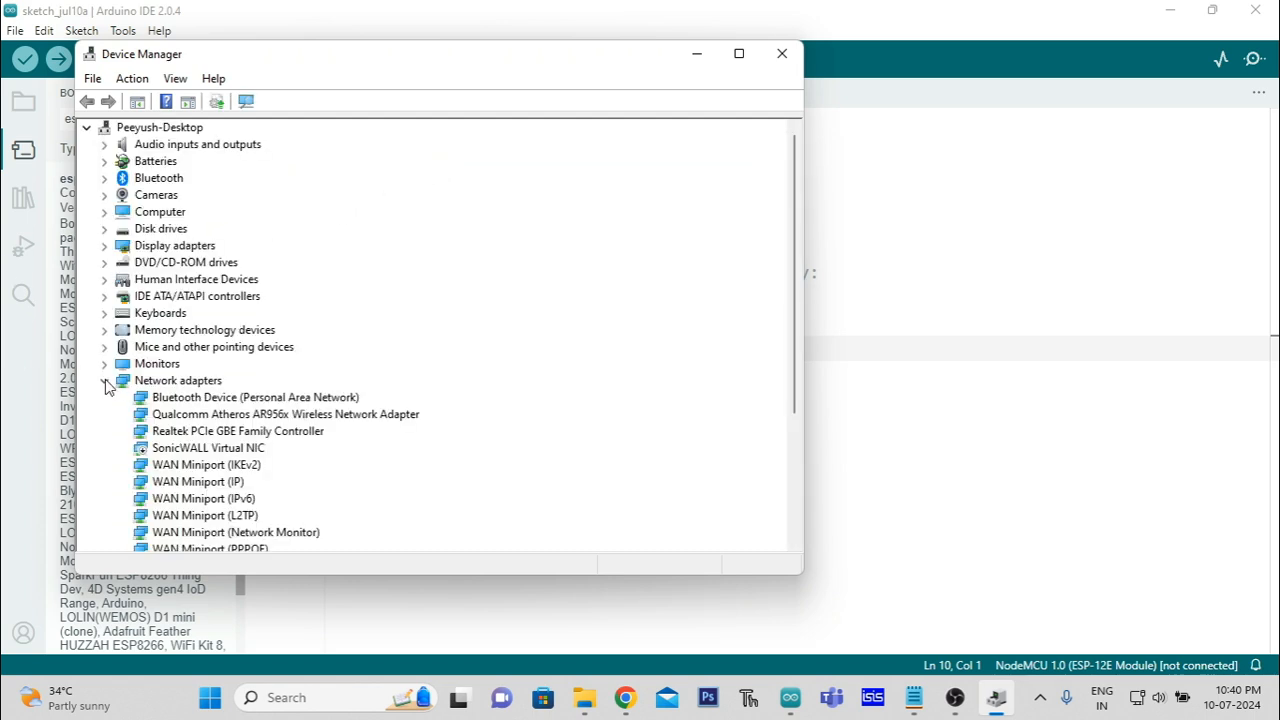
left_click(104, 381)
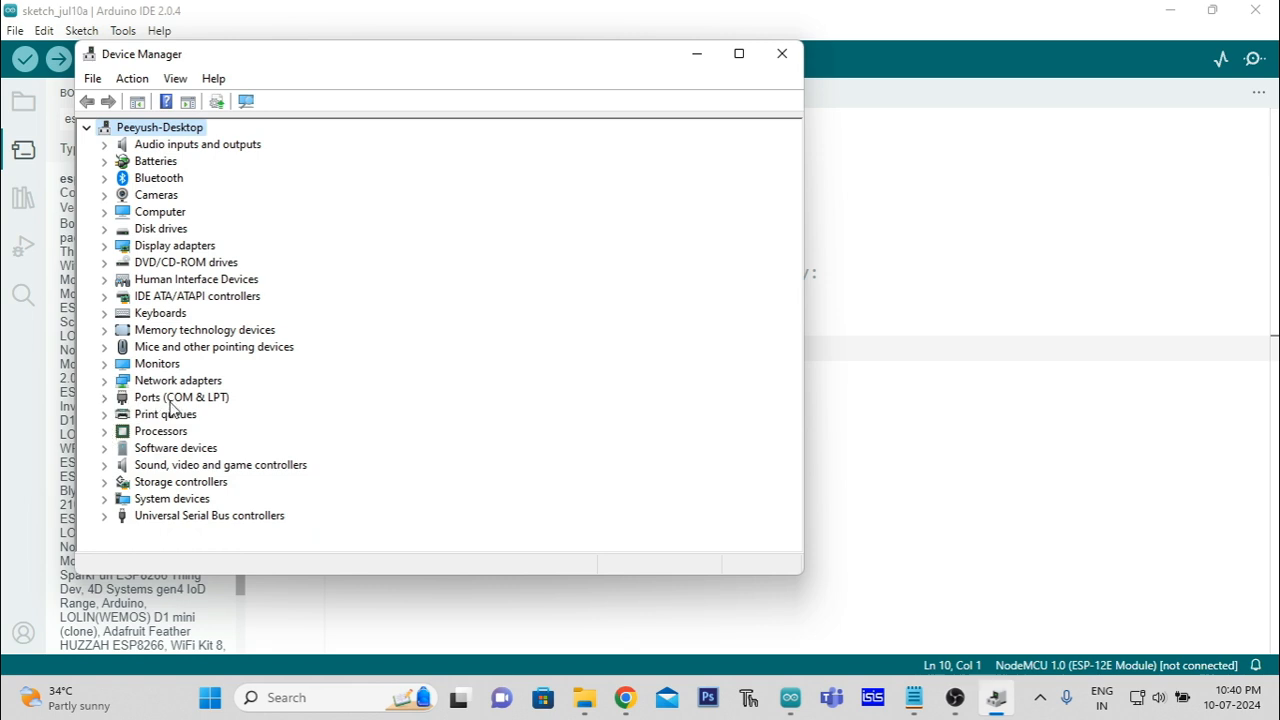
left_click(105, 398)
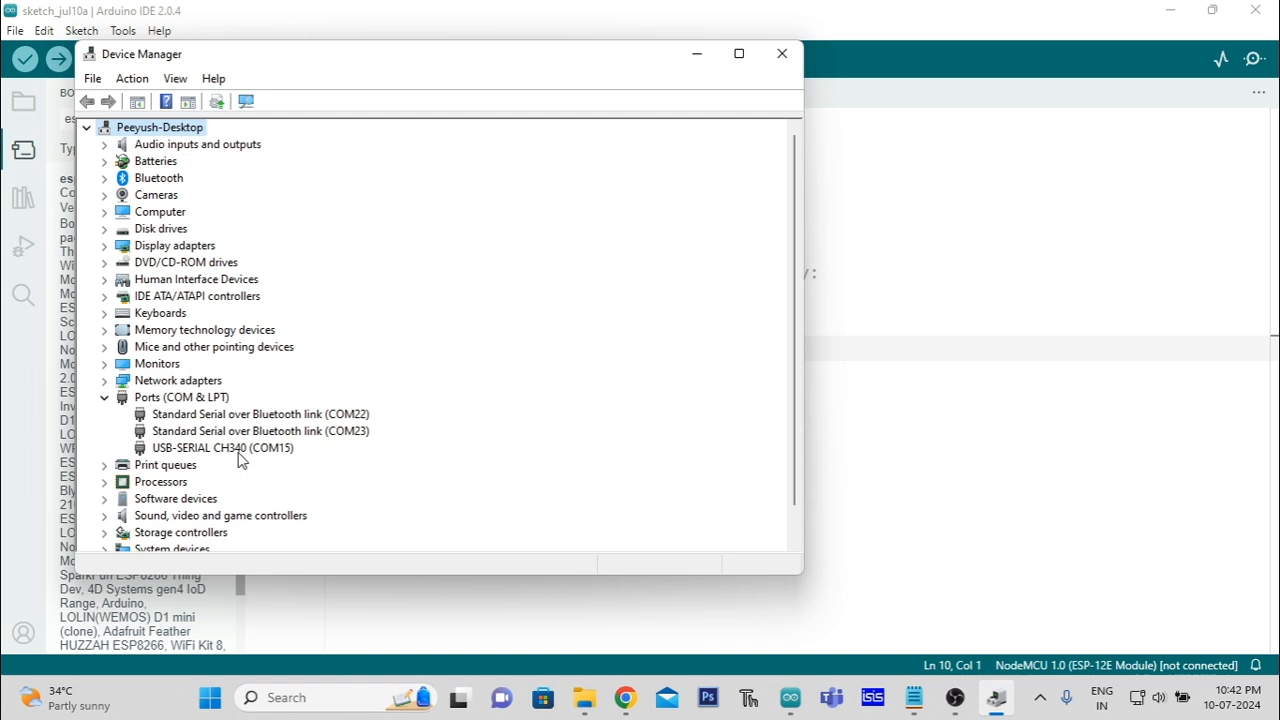
Switch to the Softwares folder in File Explorer and look at the driver archive inside the NodeMCU Lolin Driver folder.
left_click(584, 700)
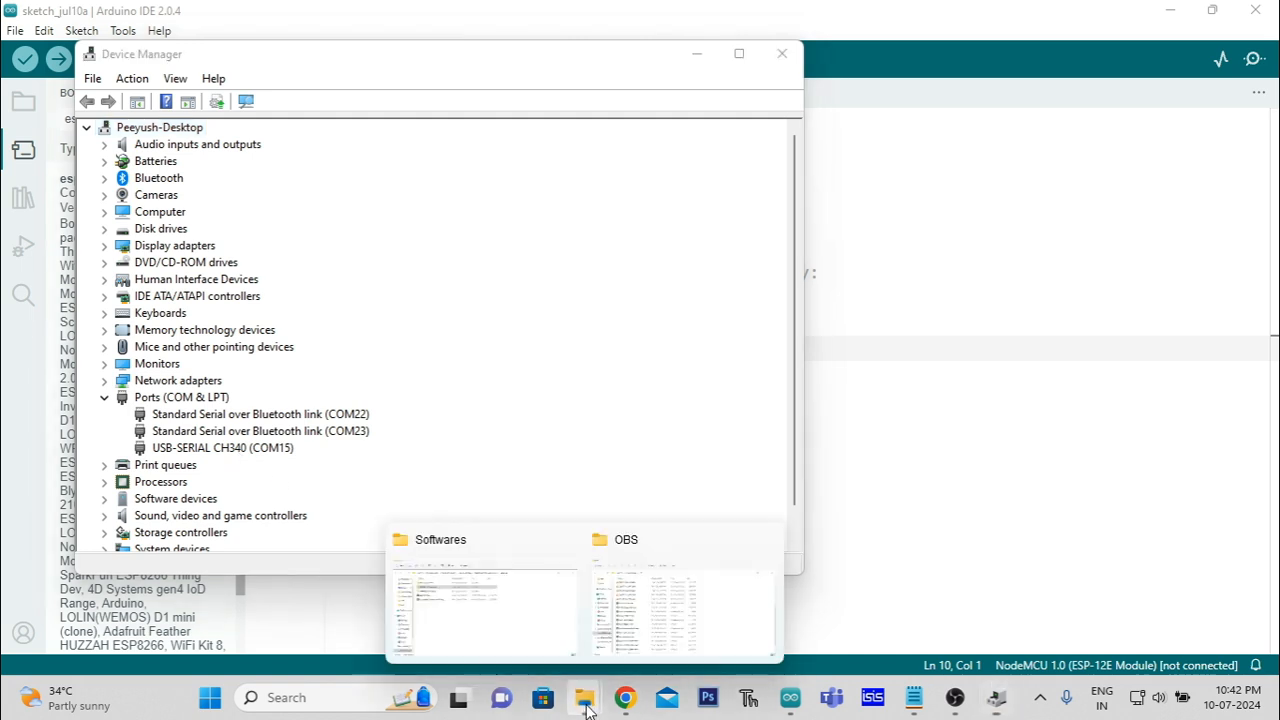
left_click(517, 634)
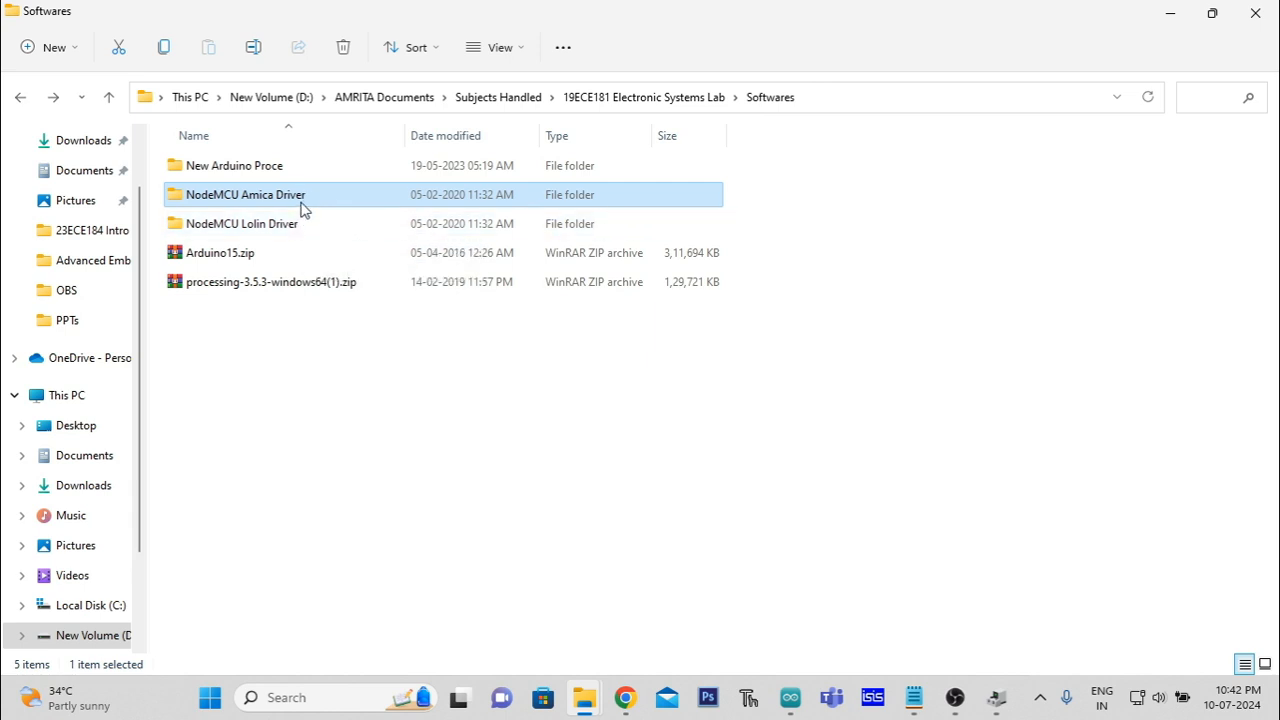
mouse_move(262, 208)
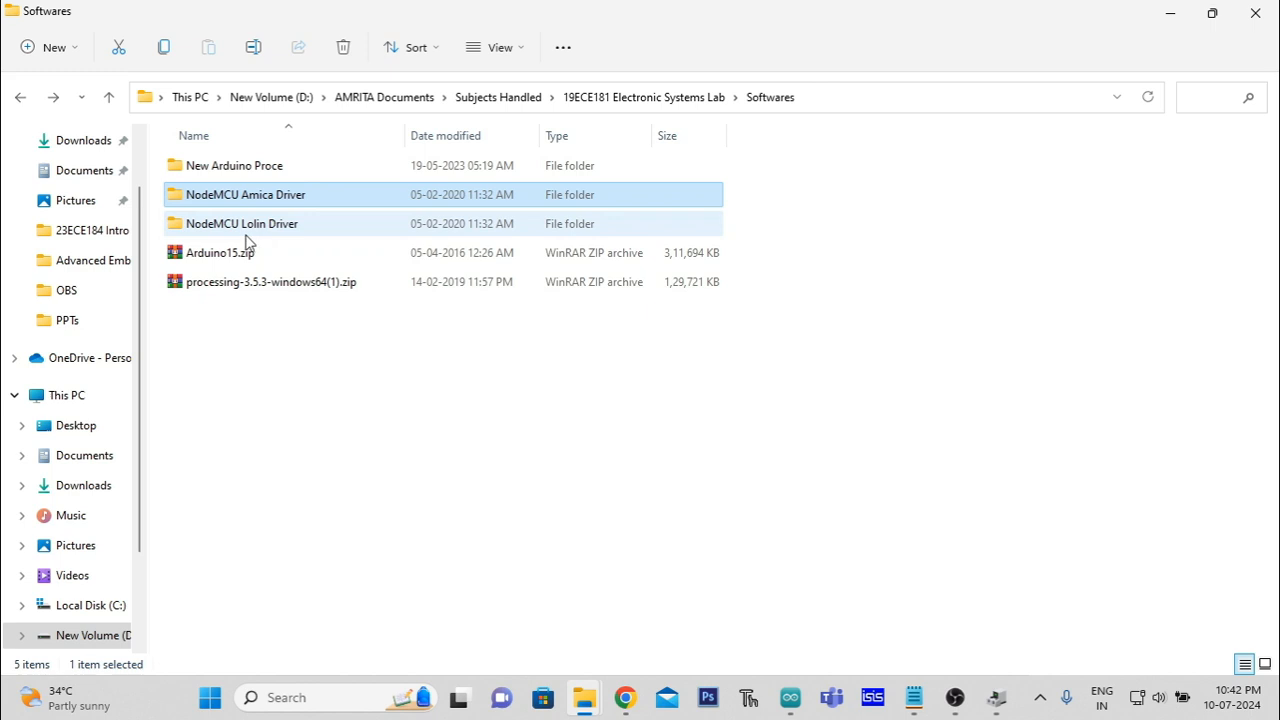
mouse_move(240, 238)
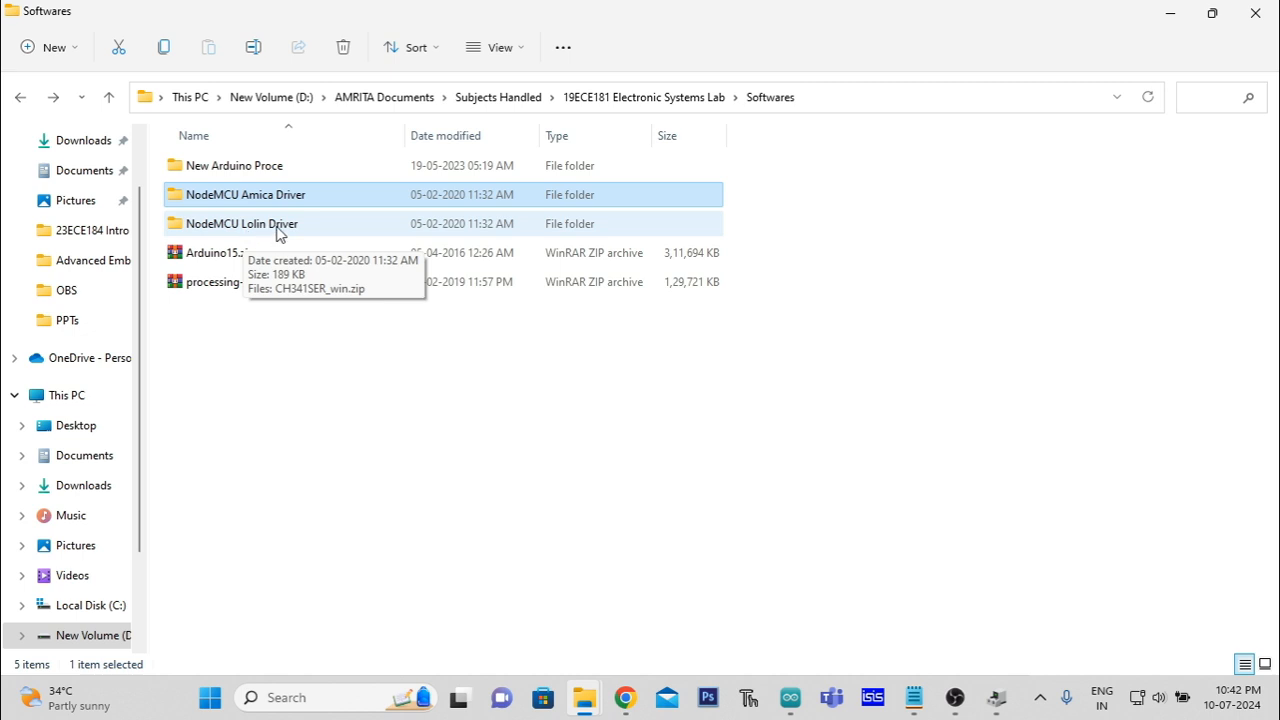
double_click(279, 233)
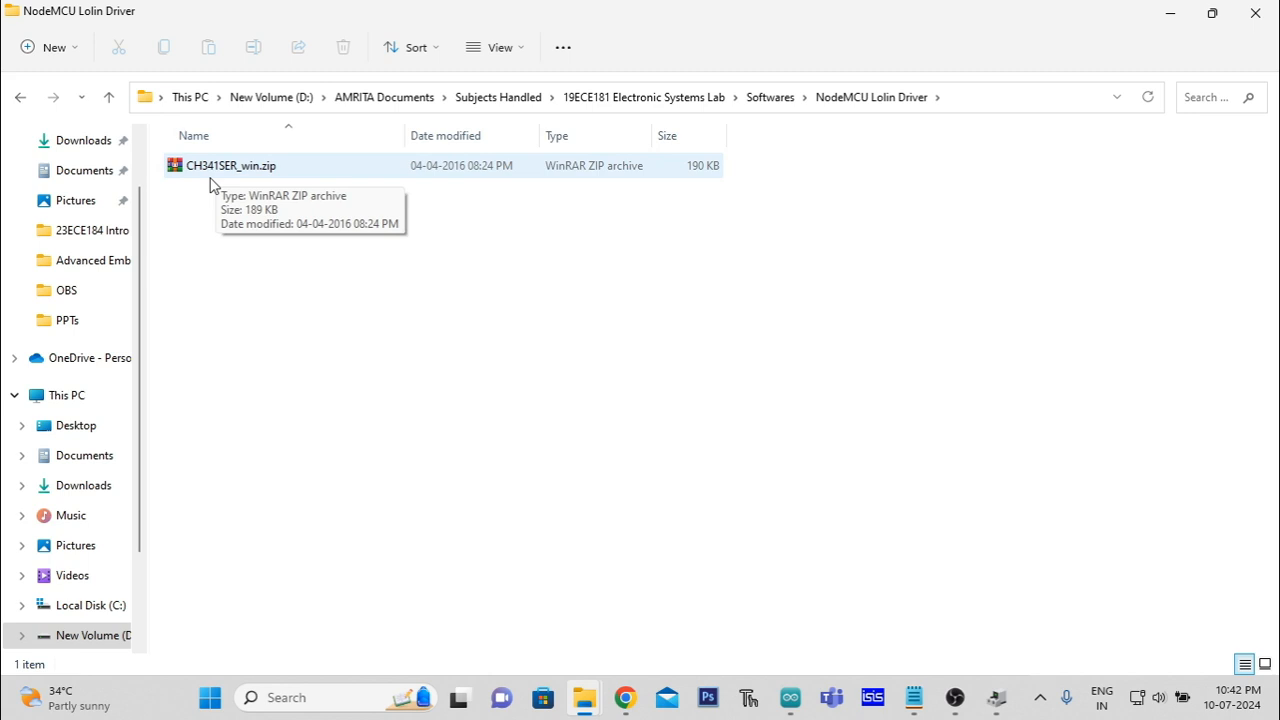
Look at the driver archive in the NodeMCU Amica Driver folder and return to the NodeMCU Lolin Driver folder.
left_click(786, 104)
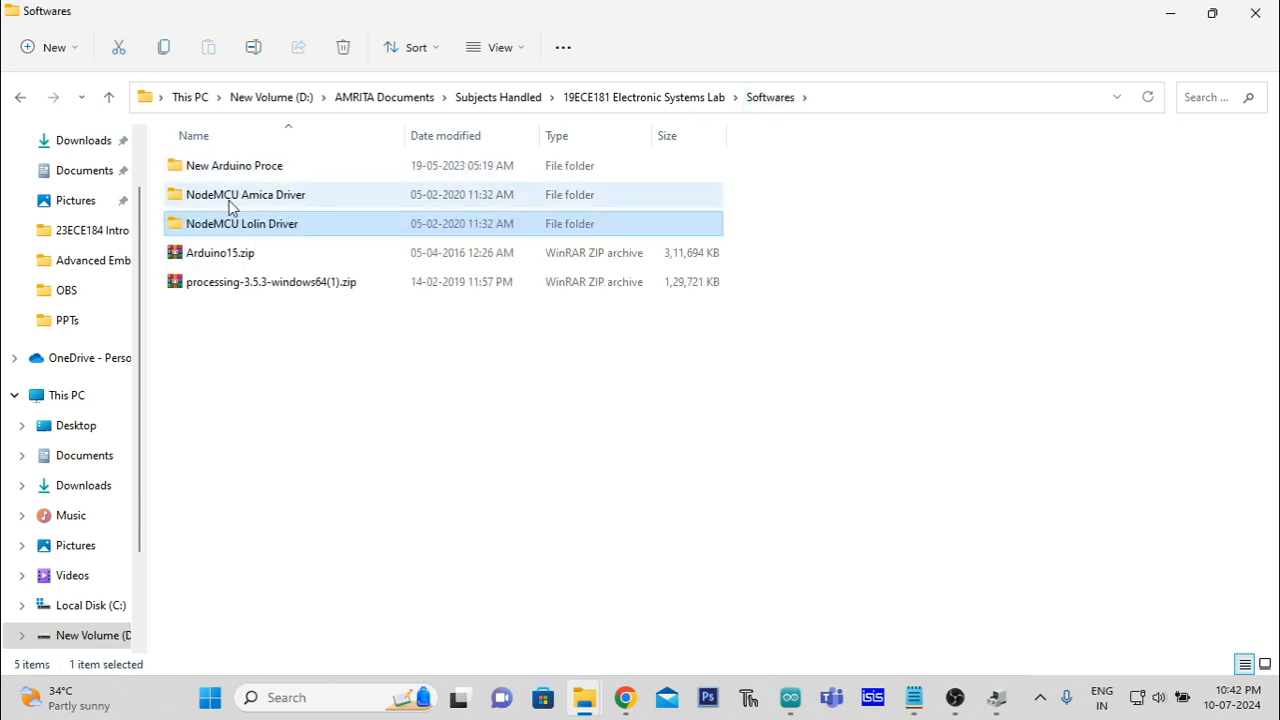
double_click(251, 204)
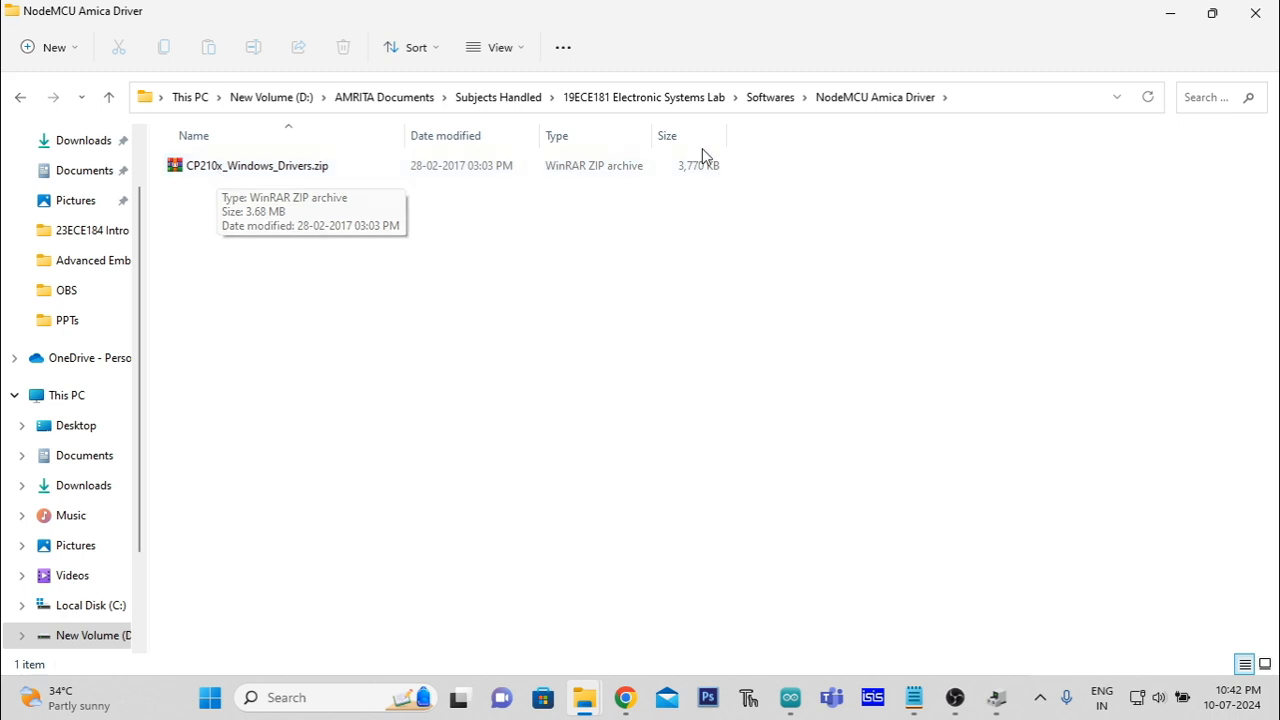
left_click(780, 100)
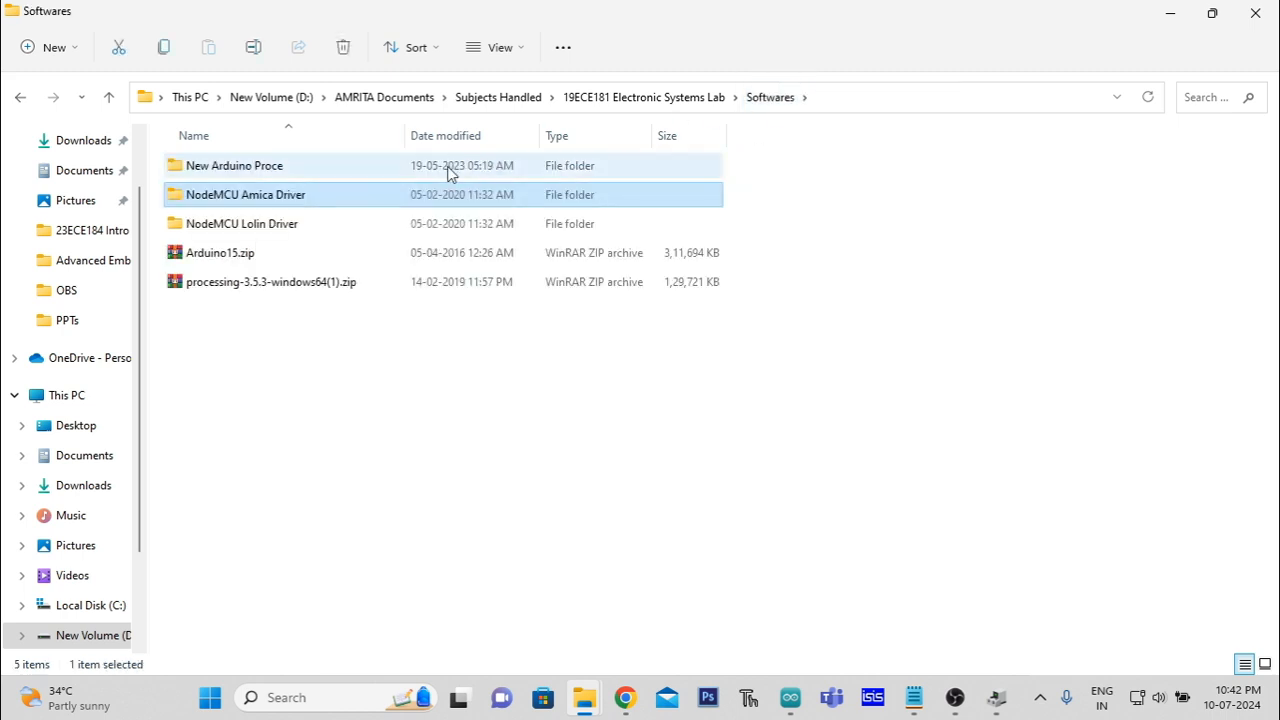
double_click(294, 226)
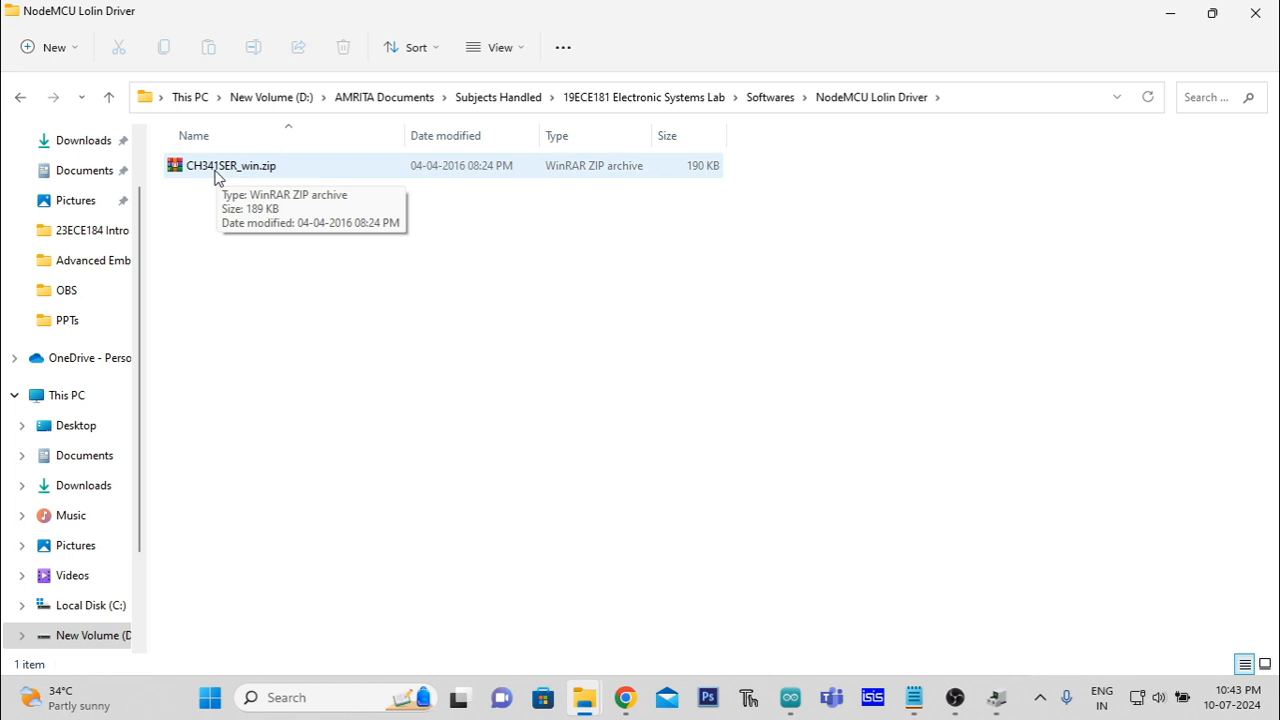
Recheck the USB-SERIAL CH340 port in Device Manager and select COM15 as the board's serial port in Arduino IDE.
left_click(998, 700)
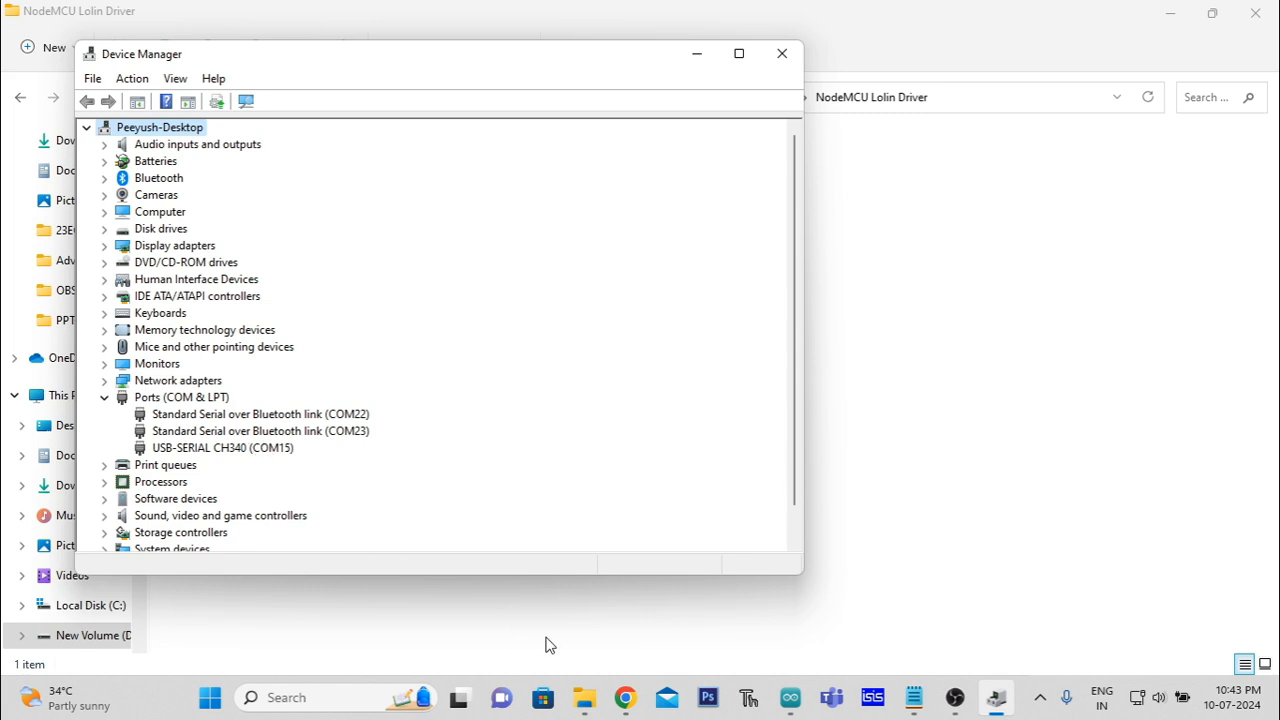
left_click(790, 697)
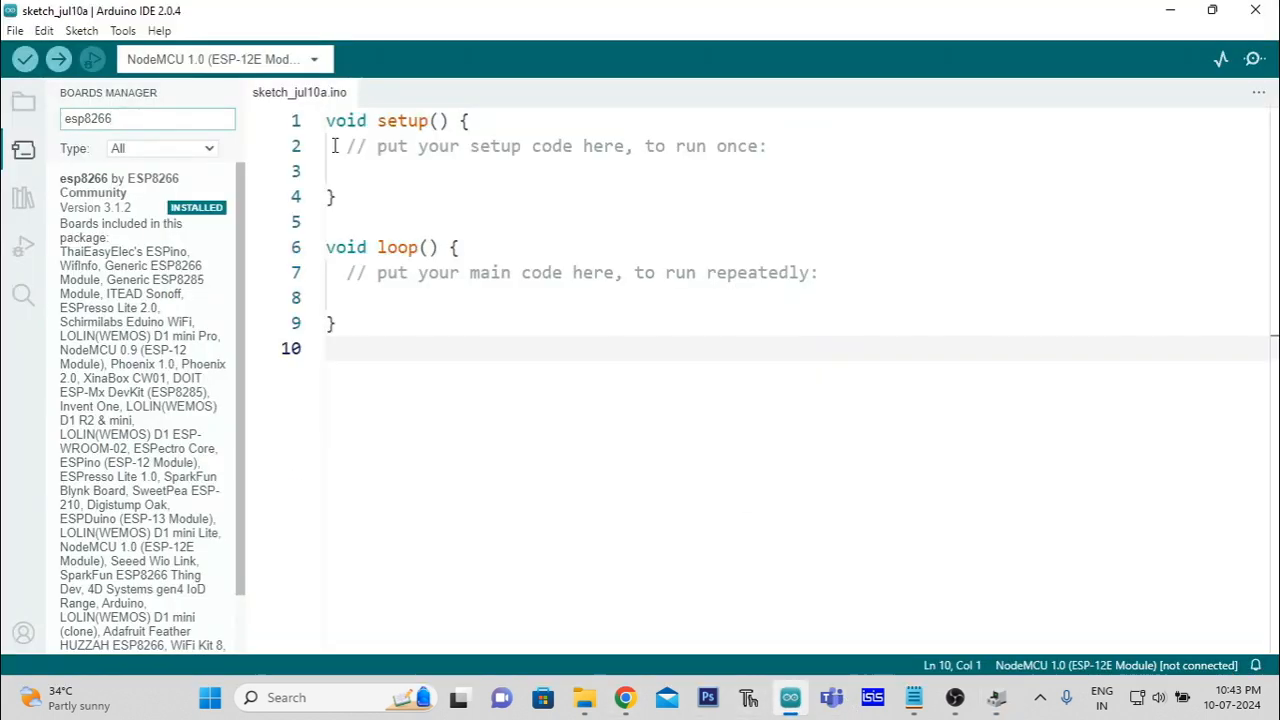
left_click(136, 34)
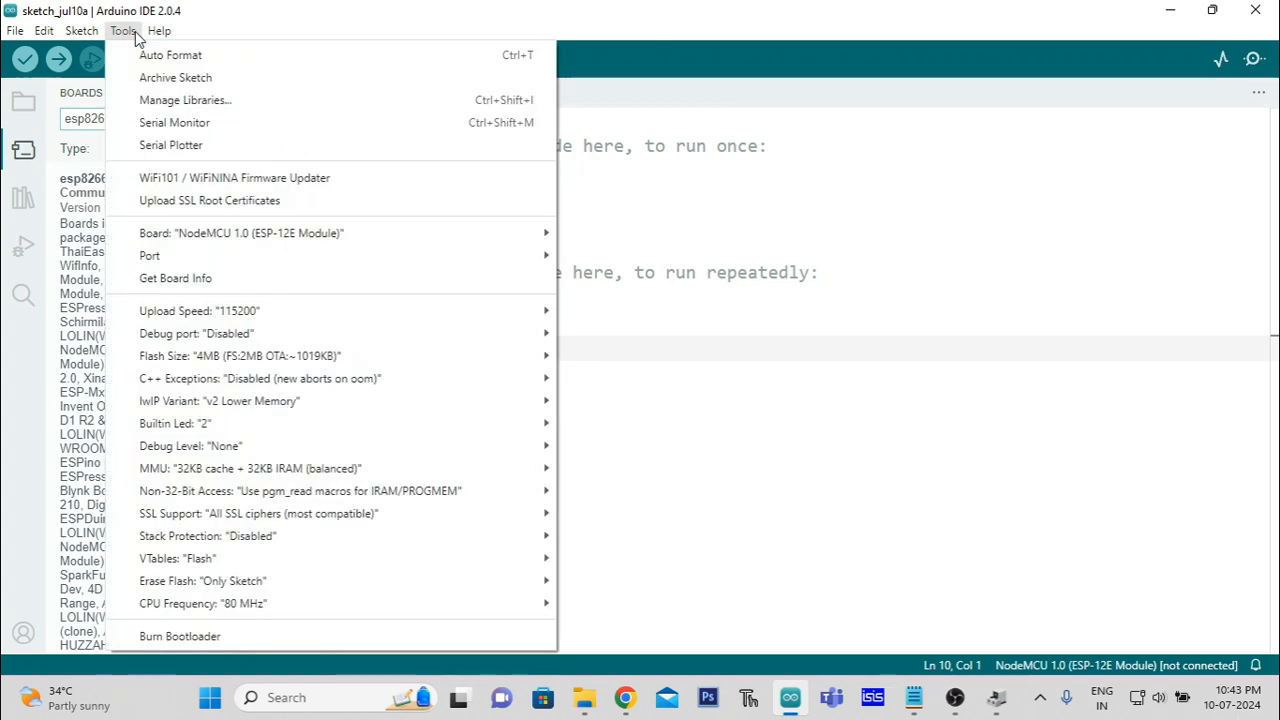
mouse_move(210, 262)
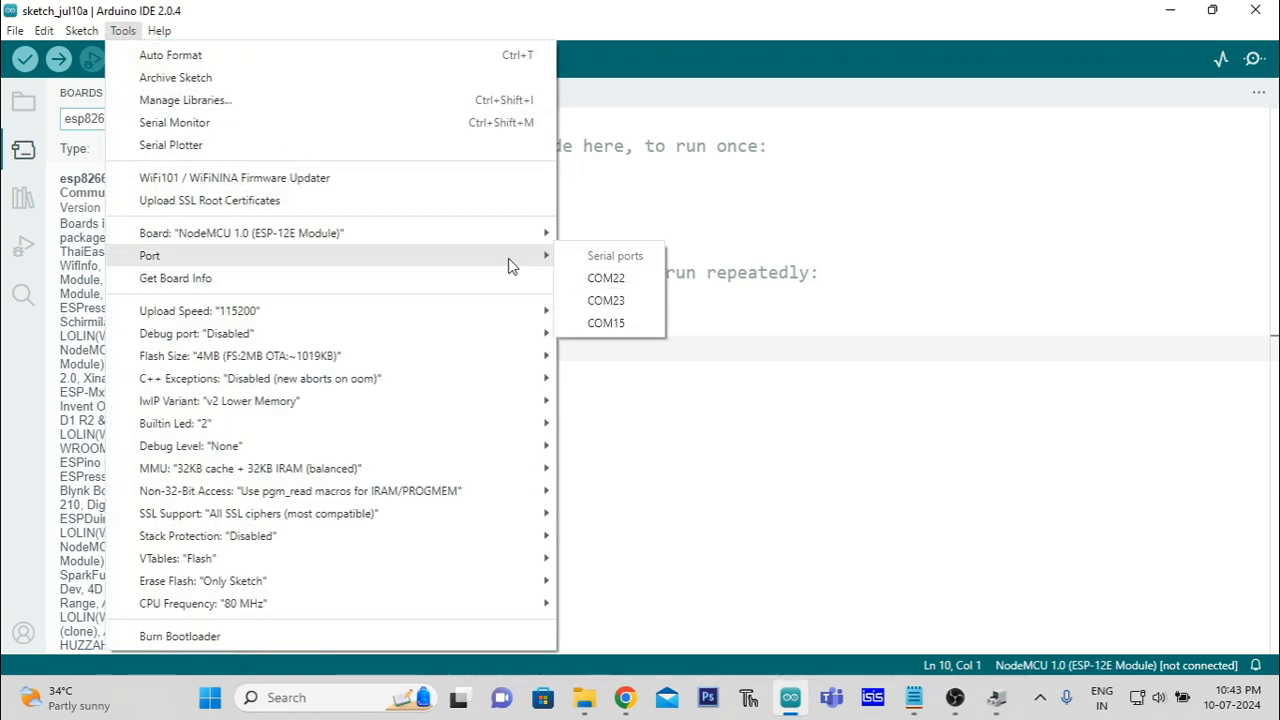
left_click(606, 323)
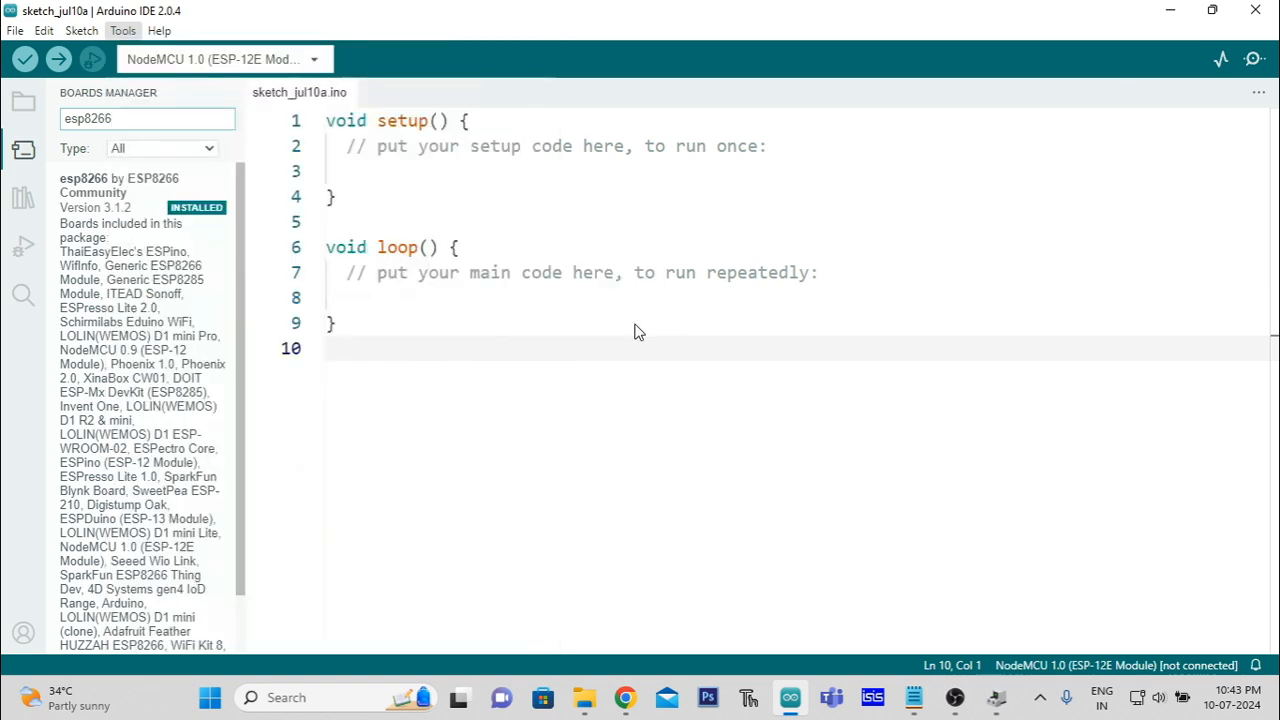